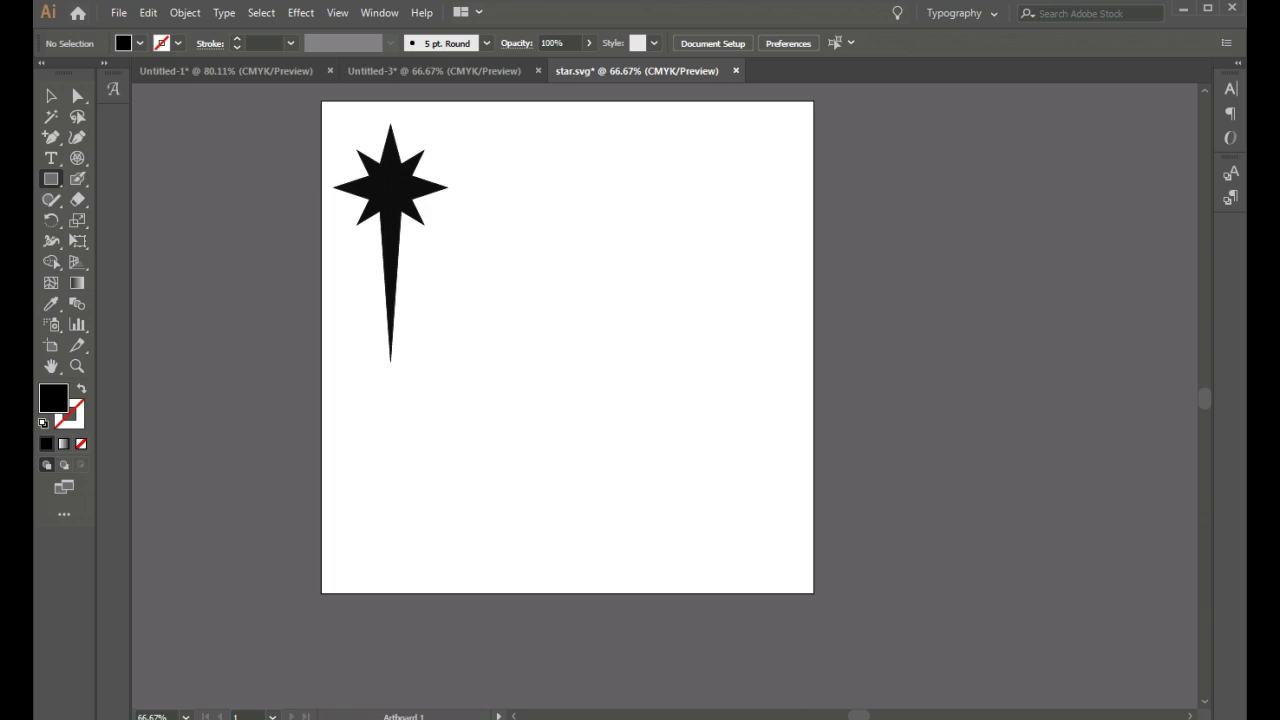
Step: Check the reference photo of the Christmas star, then return to the star document
{"action": "left_click", "coordinate": [817, 714]}
{"action": "key", "text": "alt+Tab"}
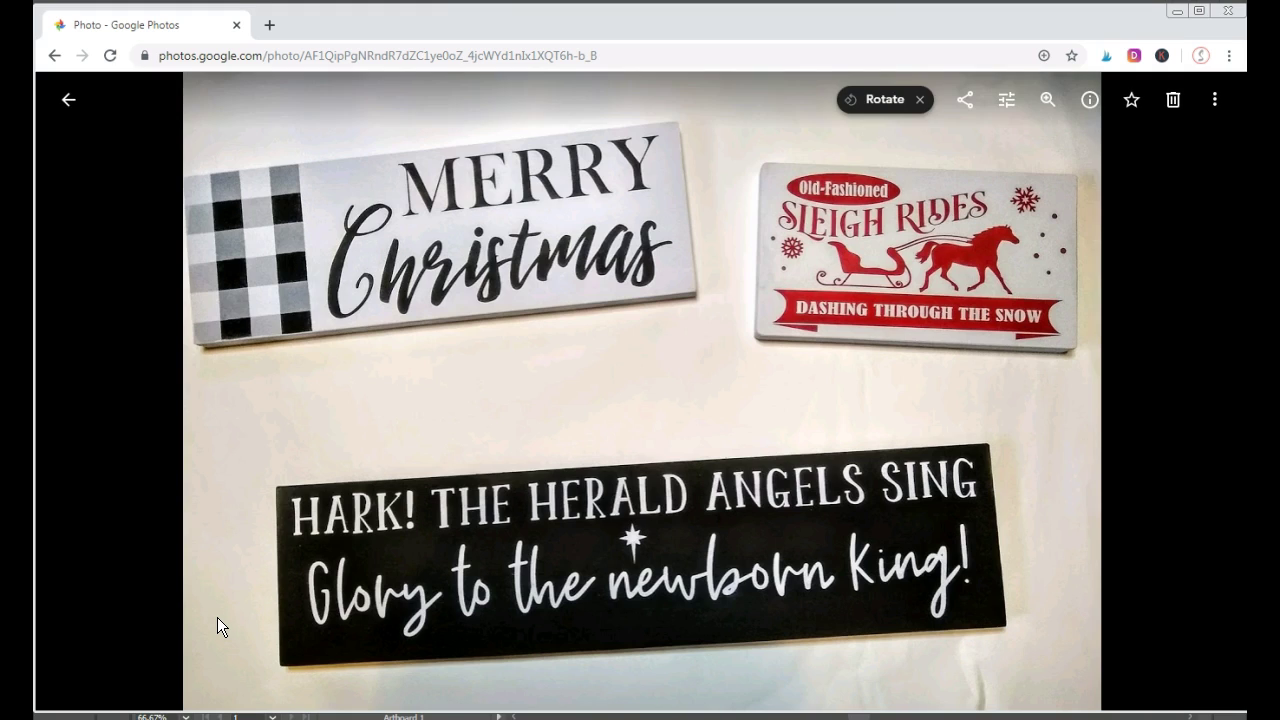
{"action": "left_click", "coordinate": [243, 688]}
{"action": "key", "text": "alt+Tab"}
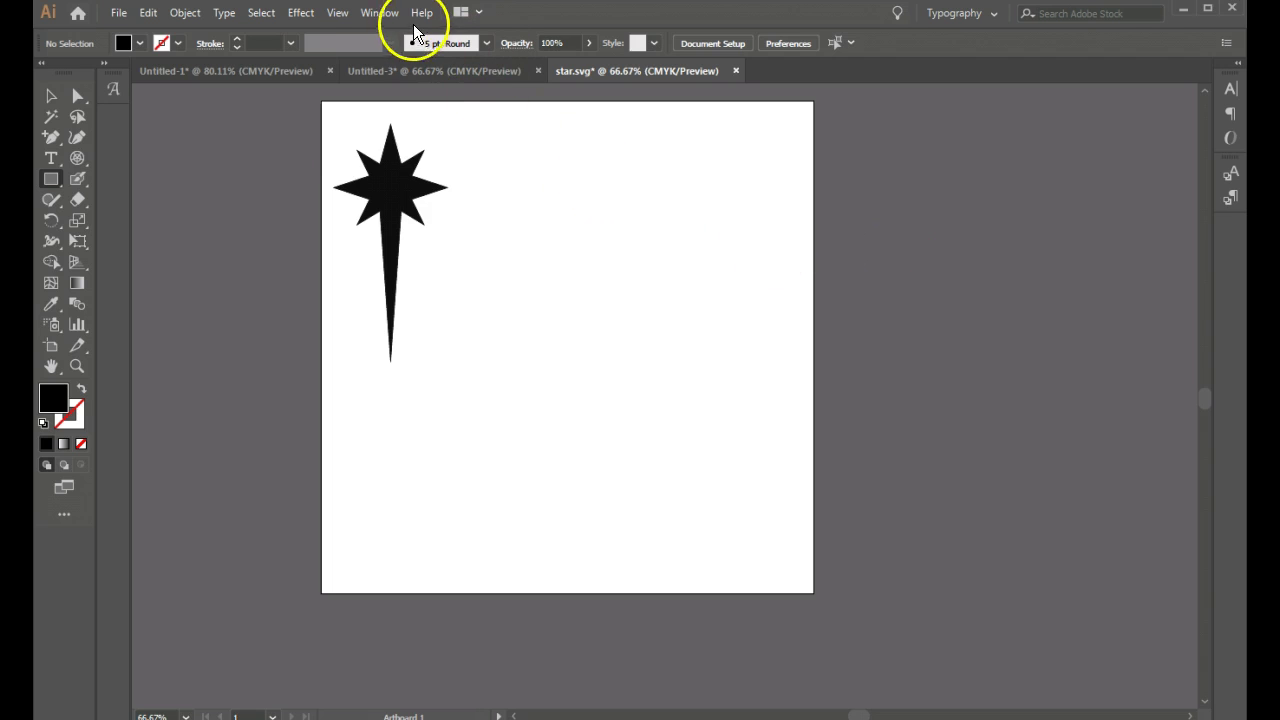
Step: Show the Properties panel from the Window menu and enable View > Smart Guides
{"action": "left_click", "coordinate": [380, 13]}
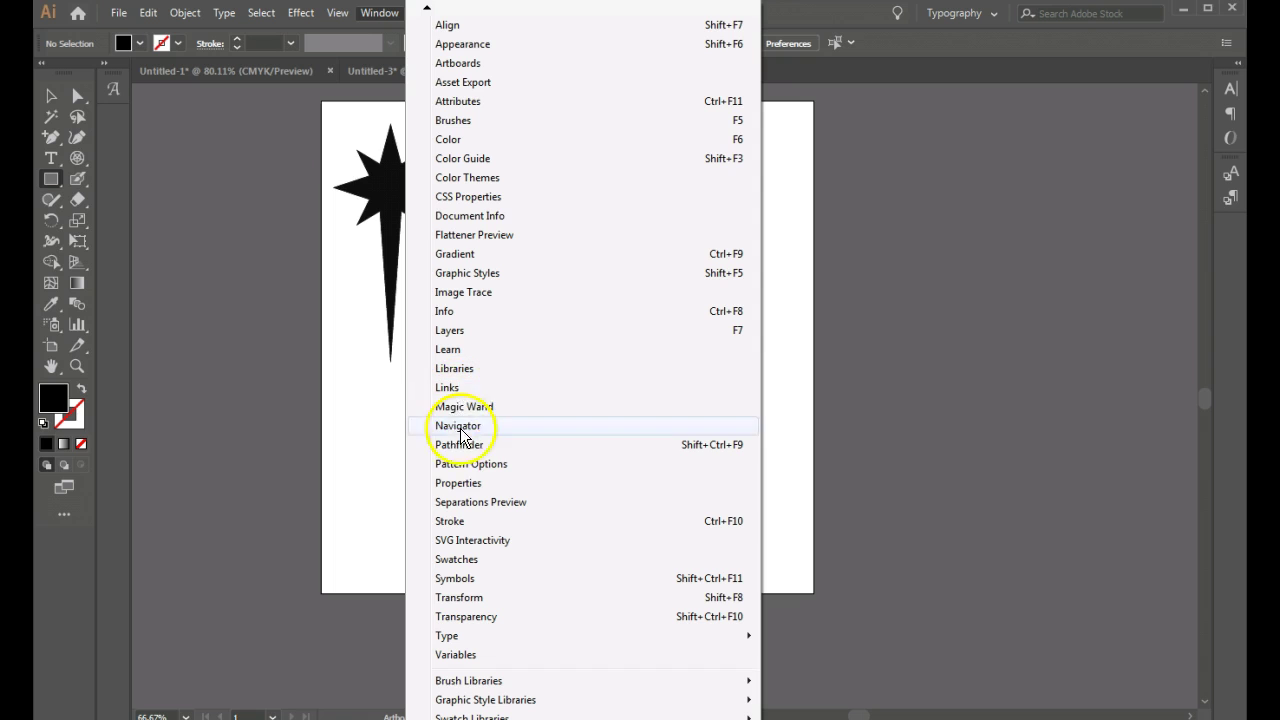
{"action": "left_click", "coordinate": [466, 484]}
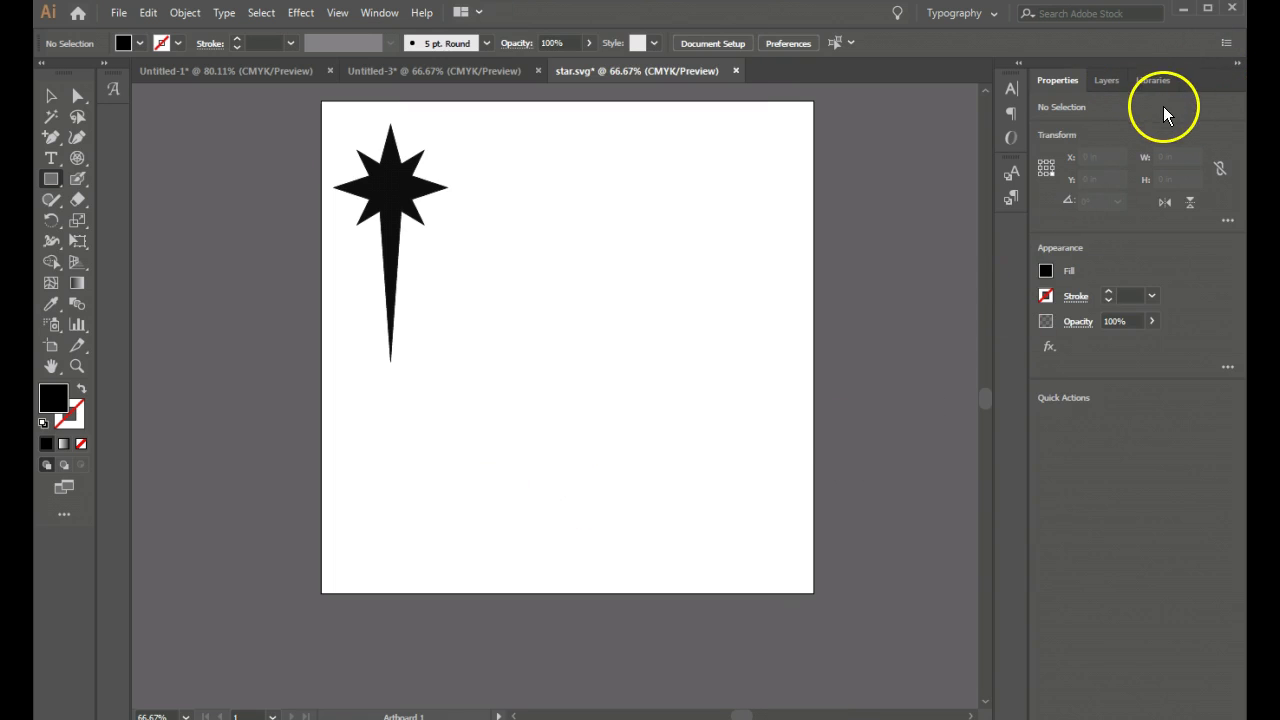
{"action": "left_click", "coordinate": [337, 13]}
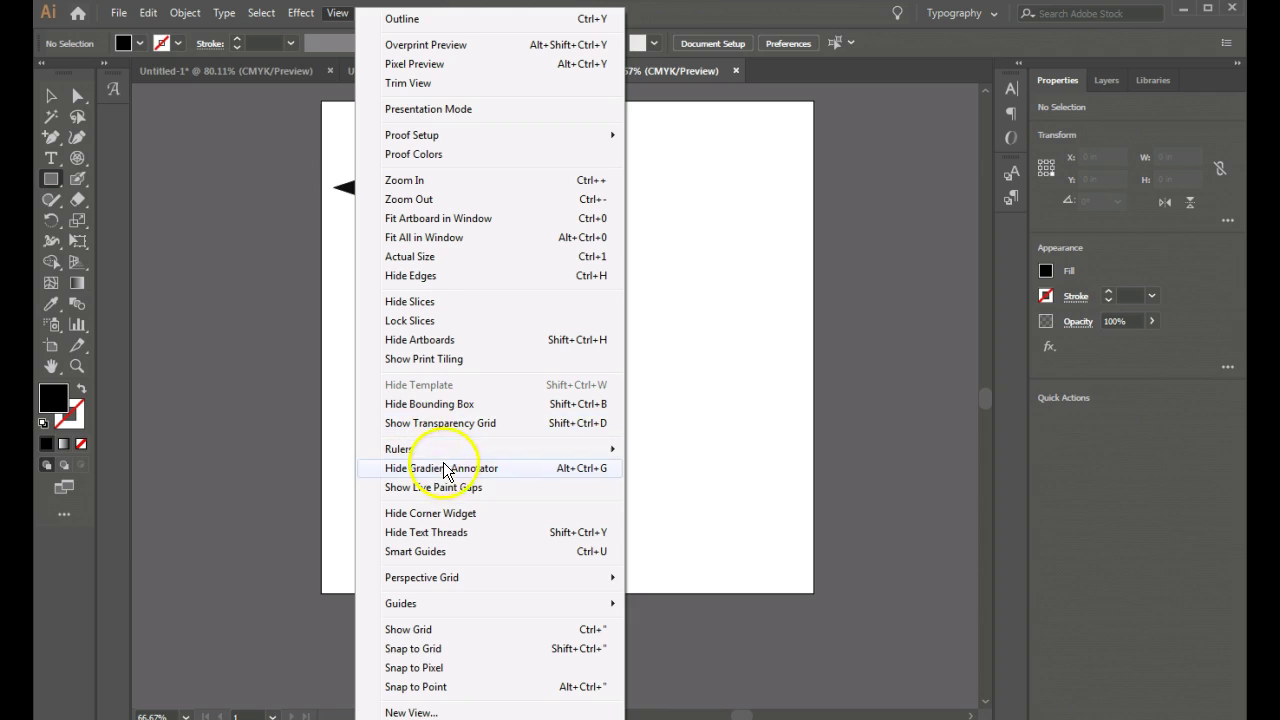
{"action": "left_click", "coordinate": [434, 552]}
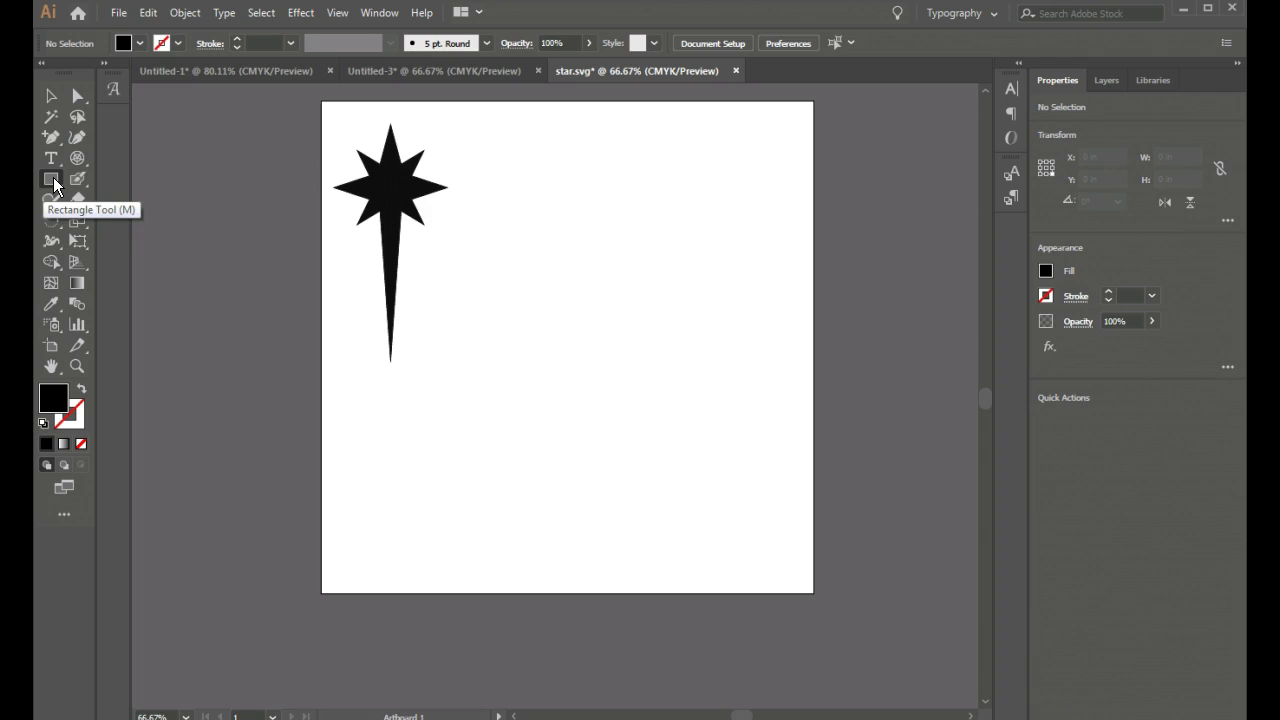
Step: Pick the Star Tool, draw and delete a trial four-point star, then reselect the Star Tool
{"action": "left_click", "coordinate": [54, 182]}
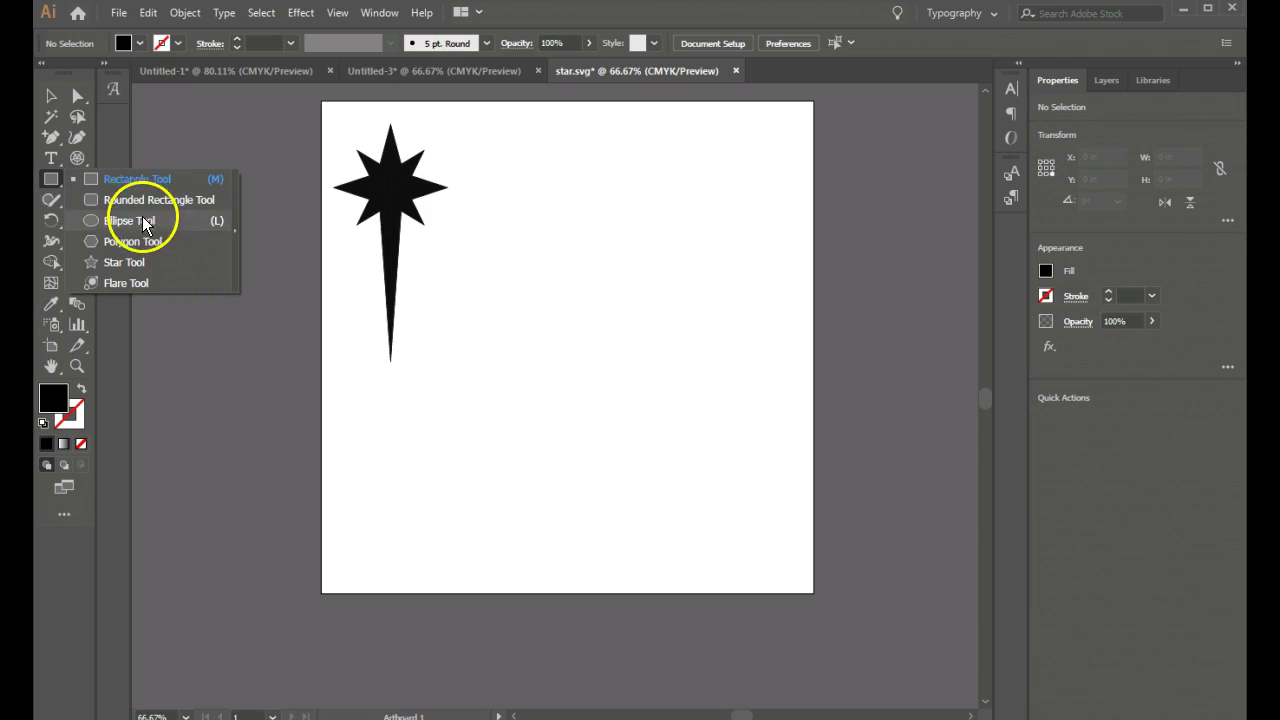
{"action": "left_click", "coordinate": [128, 263]}
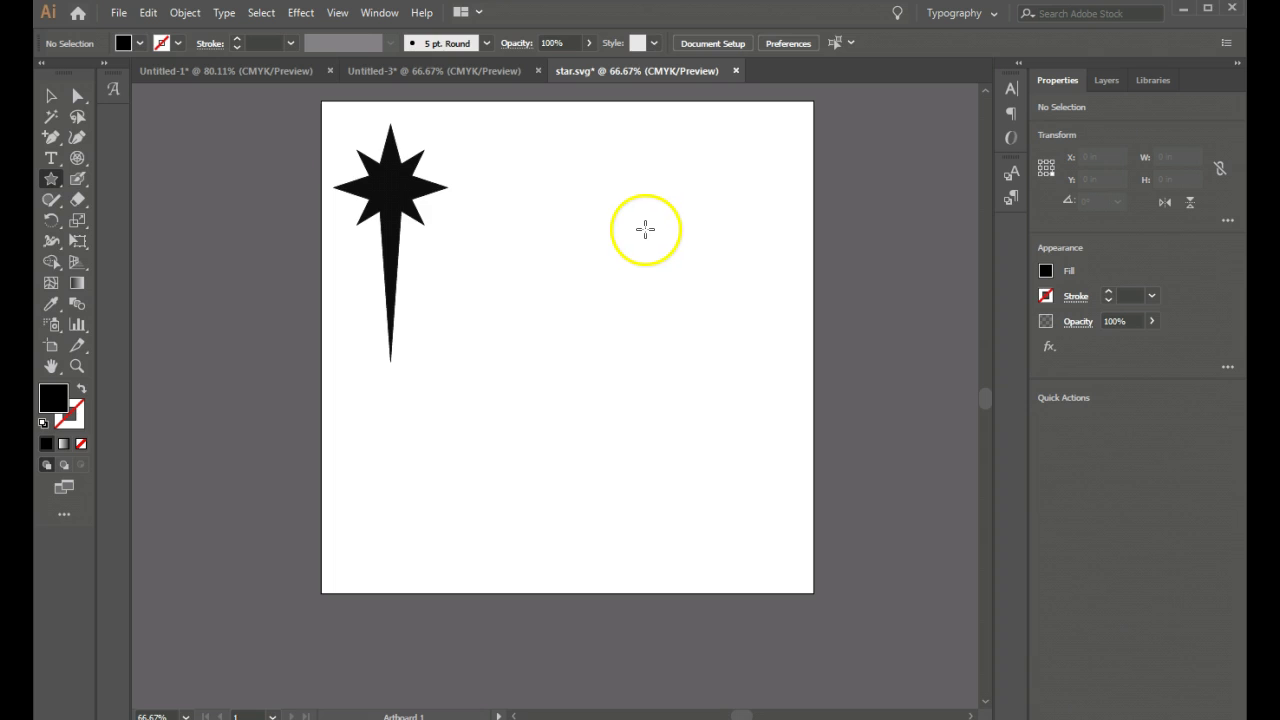
{"action": "left_click_drag", "start_coordinate": [643, 203], "coordinate": [643, 270]}
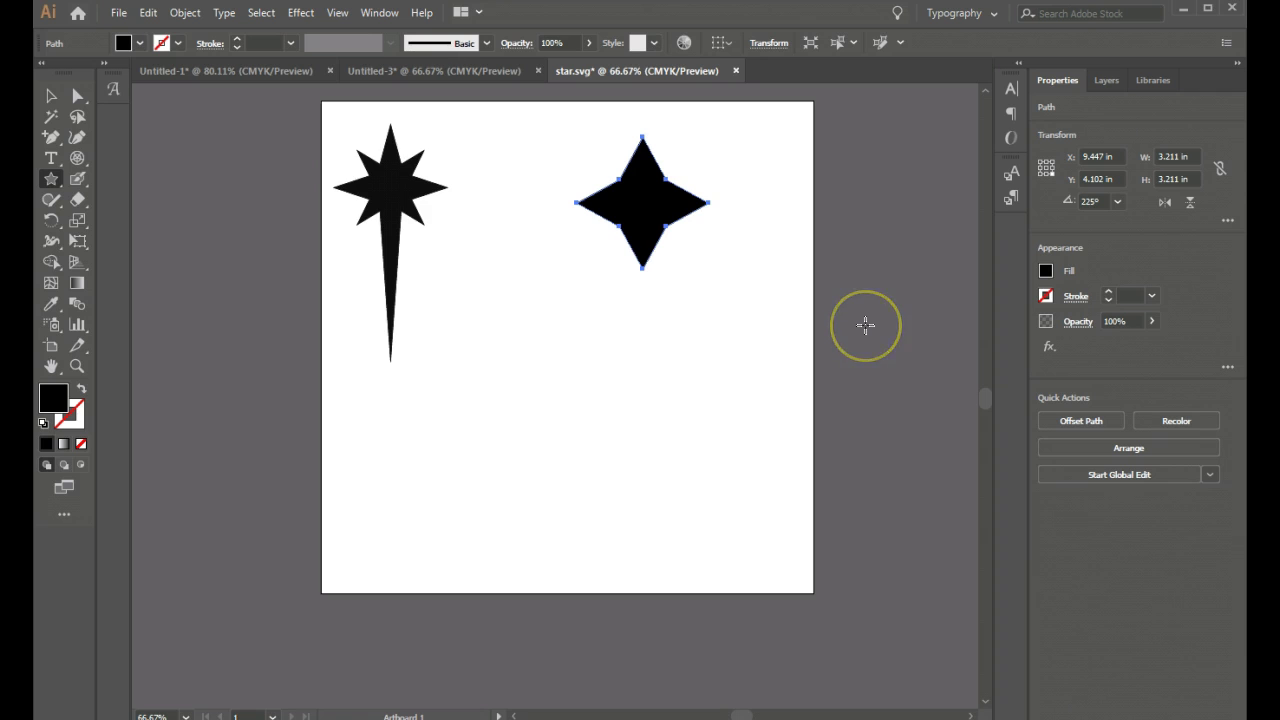
{"action": "key", "text": "Delete"}
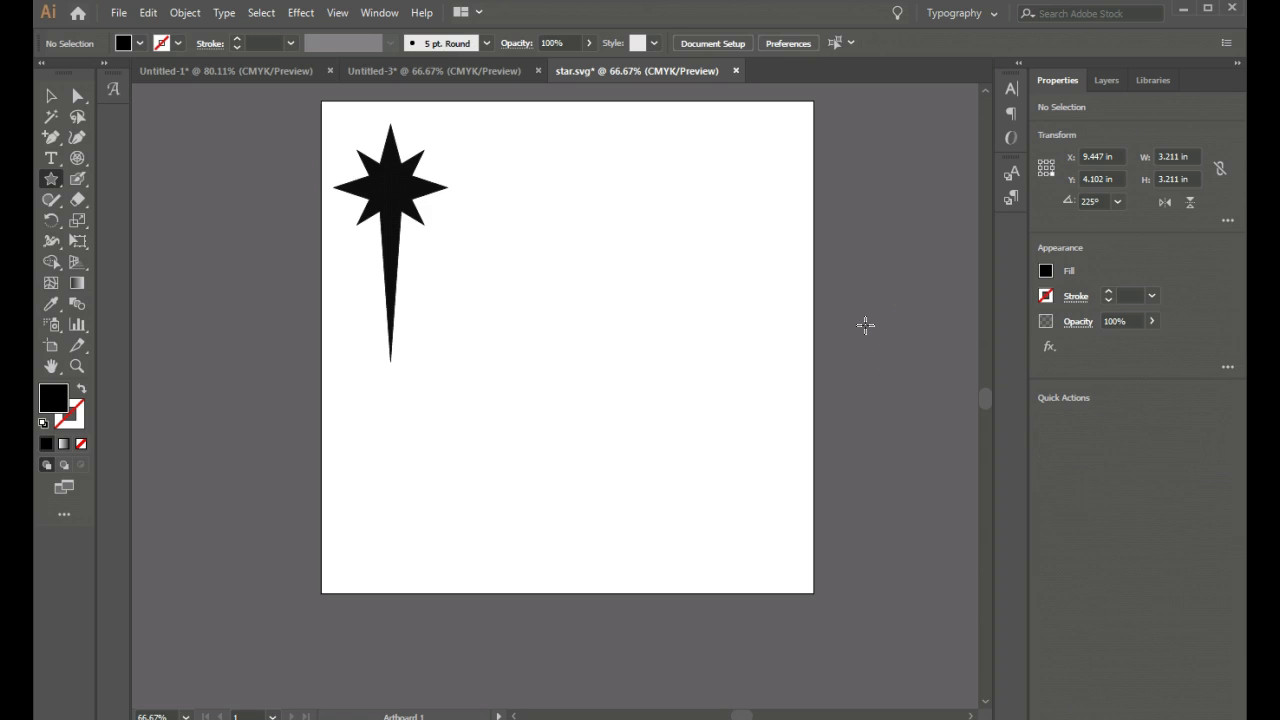
{"action": "left_click", "coordinate": [51, 179]}
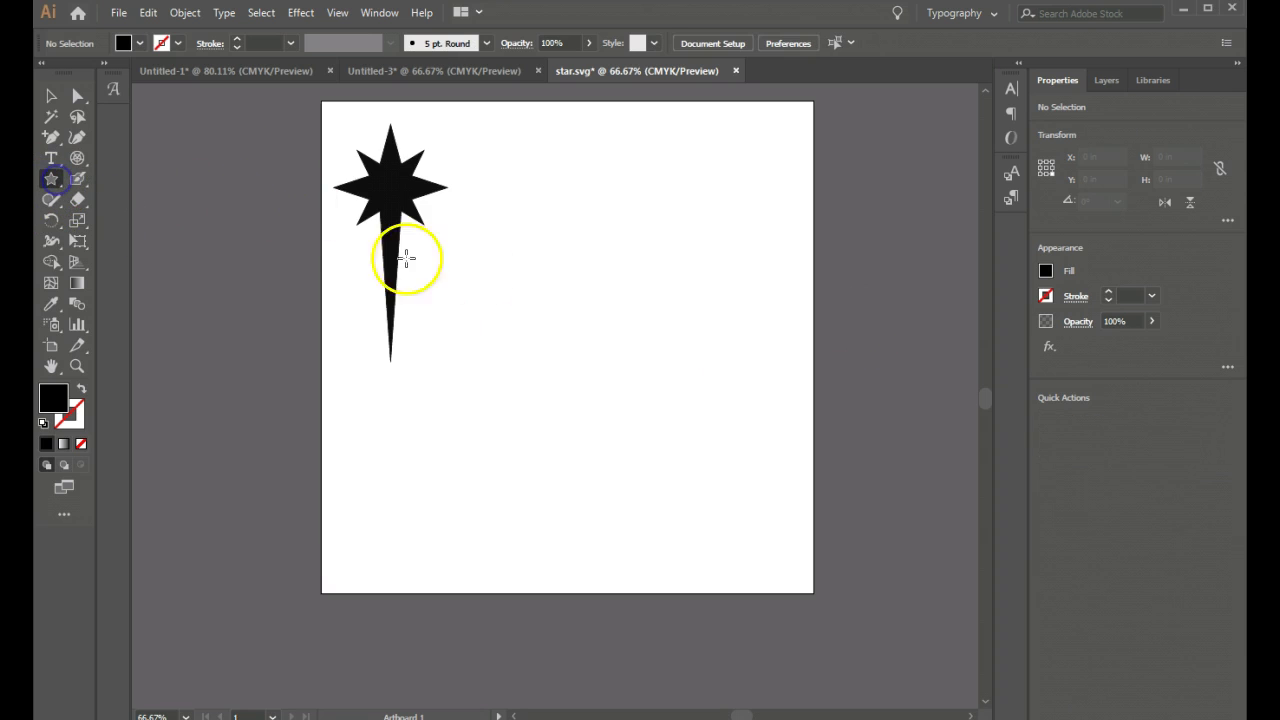
Step: Create a five-point star from the Star dialog, then undo it
{"action": "left_click", "coordinate": [571, 317]}
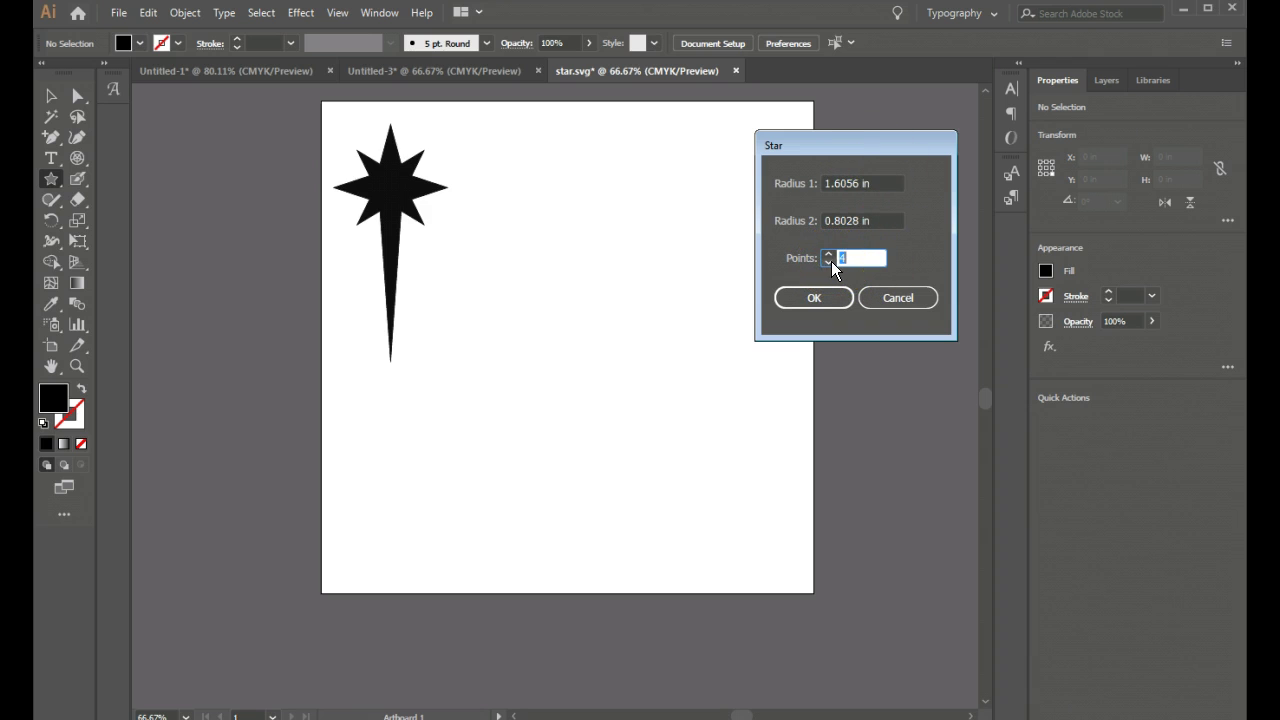
{"action": "type", "text": "5"}
{"action": "left_click", "coordinate": [814, 298]}
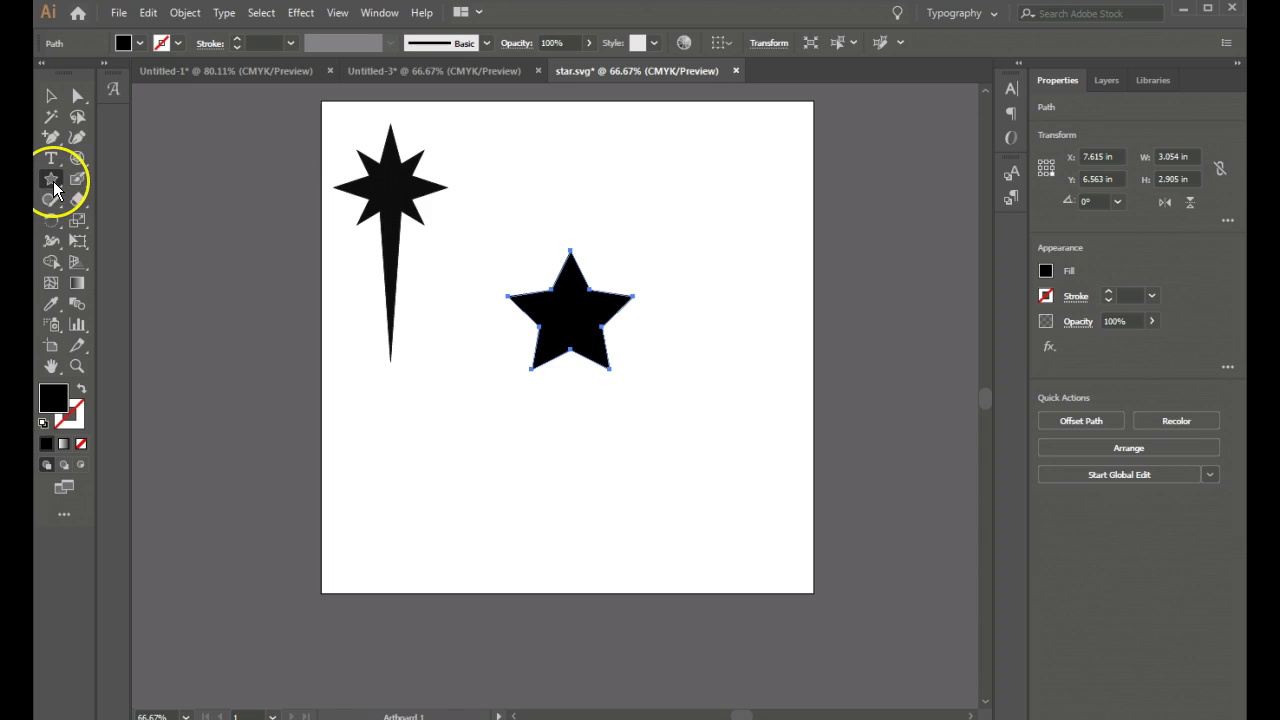
{"action": "left_click", "coordinate": [152, 16]}
{"action": "left_click", "coordinate": [172, 32]}
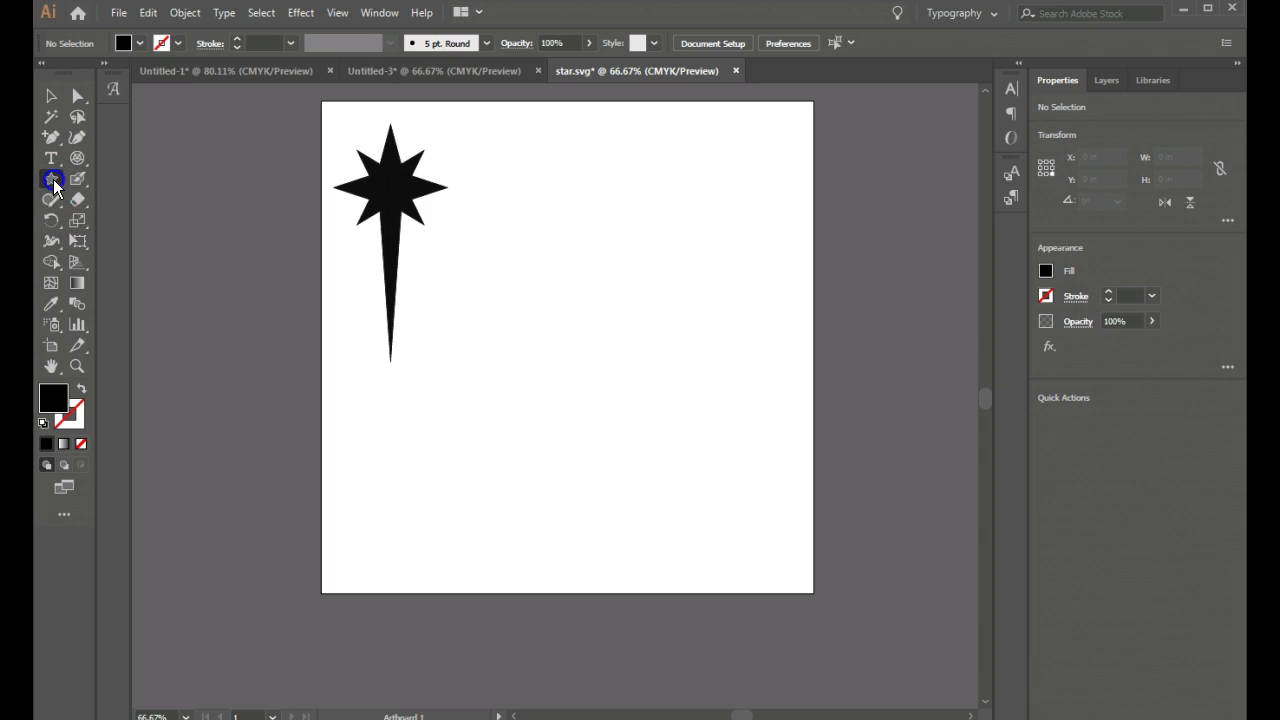
Step: Draw a 4-point star with Radius 1 of 1.75 in and Radius 2 of 0.55 in
{"action": "left_click", "coordinate": [604, 294]}
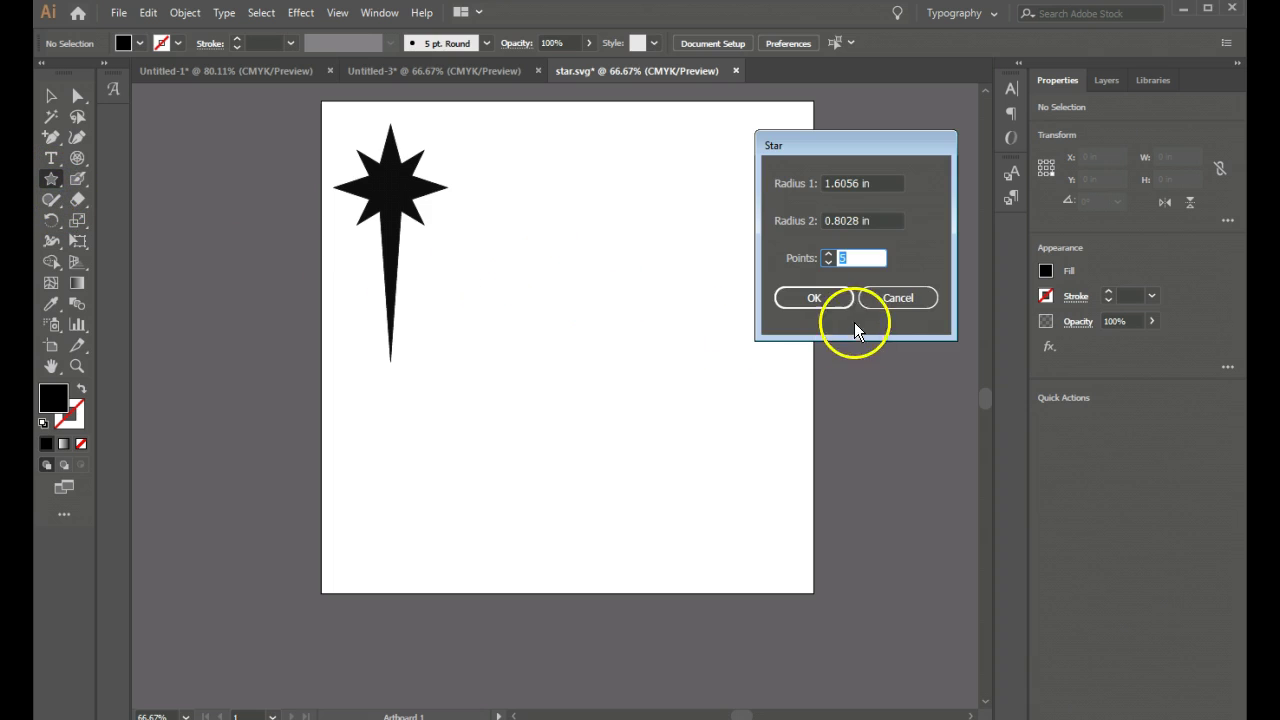
{"action": "left_click", "coordinate": [829, 261]}
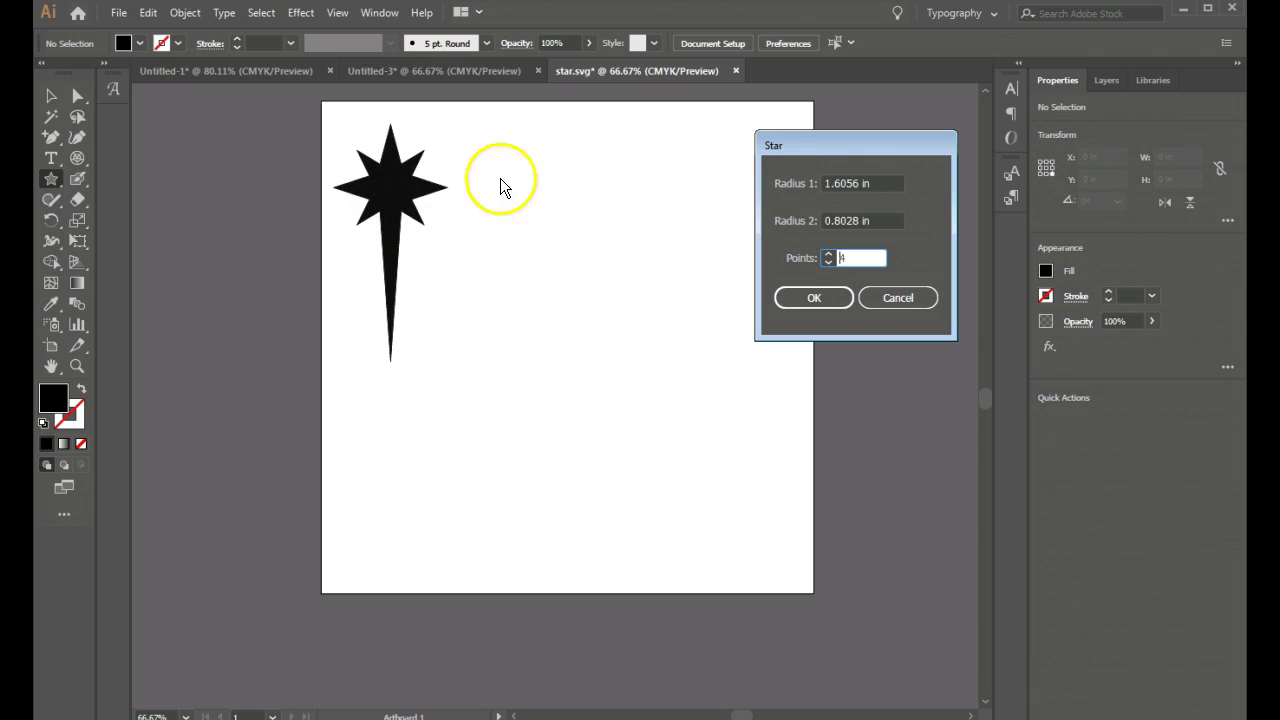
{"action": "left_click_drag", "start_coordinate": [880, 180], "coordinate": [816, 184]}
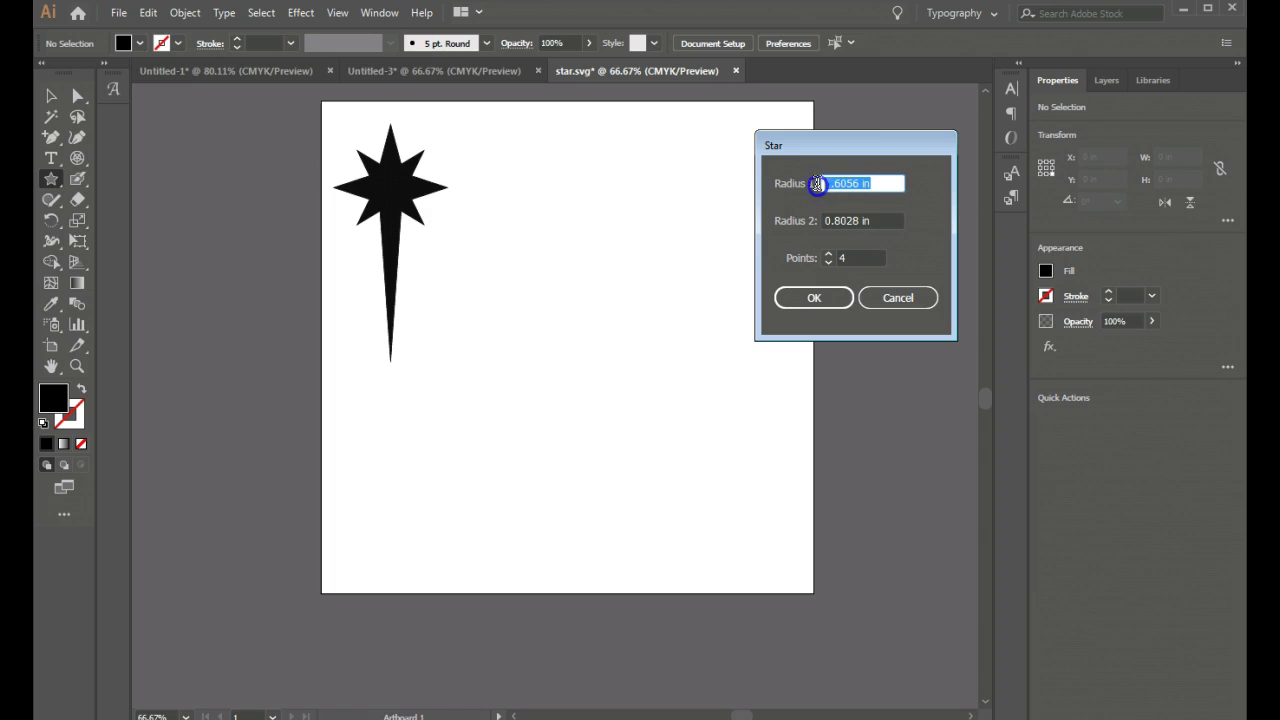
{"action": "left_click", "coordinate": [667, 295]}
{"action": "type", "text": "1.75"}
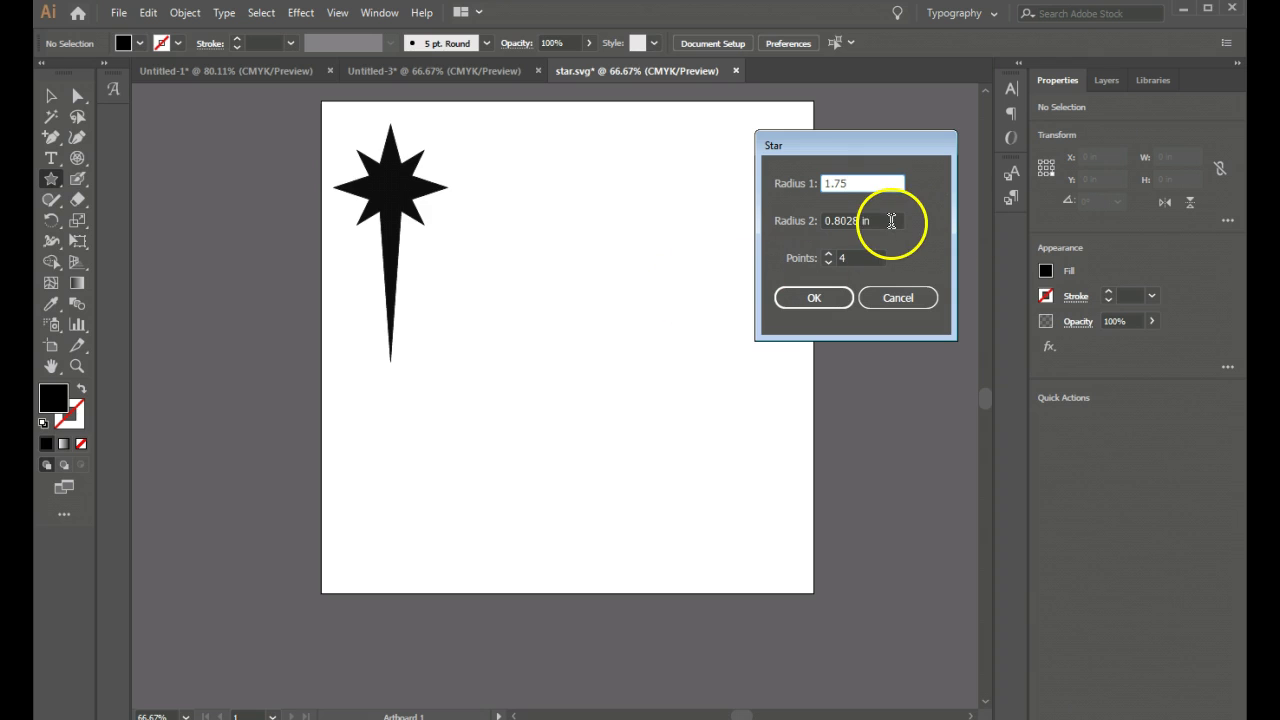
{"action": "left_click_drag", "start_coordinate": [894, 220], "coordinate": [828, 218]}
{"action": "type", "text": "."}
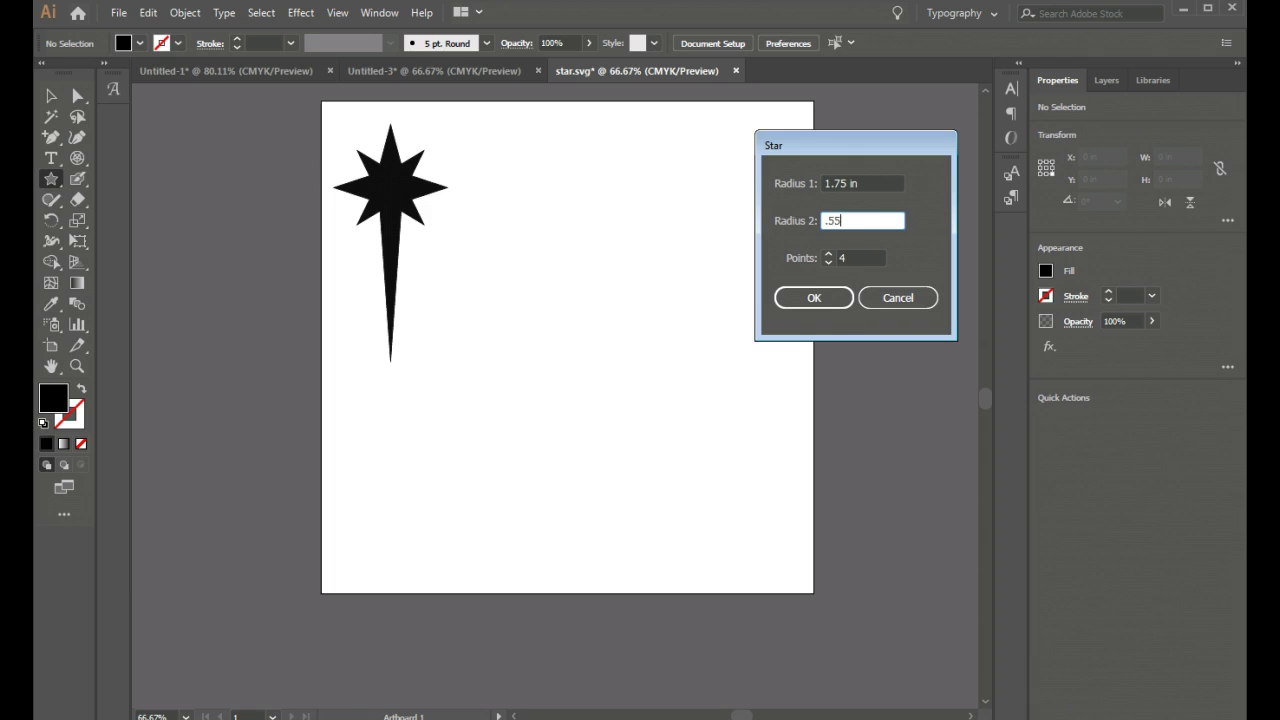
{"action": "type", "text": "55"}
{"action": "left_click", "coordinate": [813, 297]}
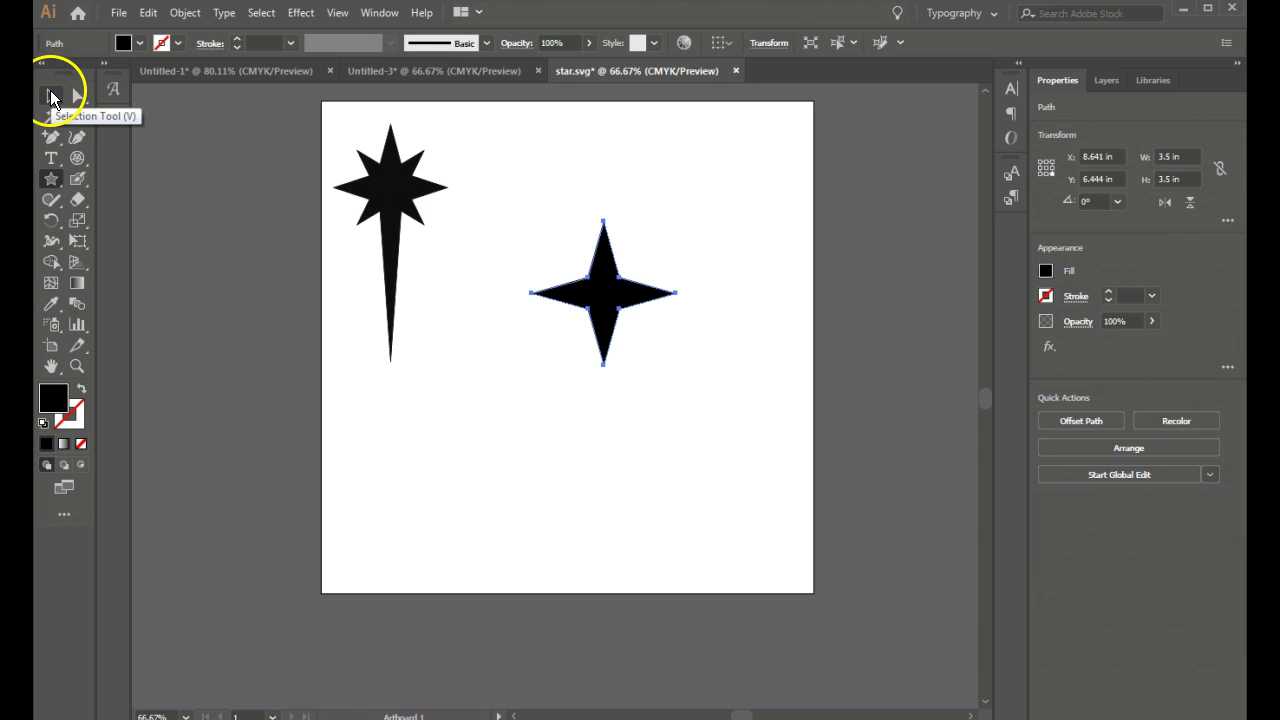
Step: With the Selection Tool, Alt-drag a copy of the four-point star below-left of the original
{"action": "left_click", "coordinate": [49, 95]}
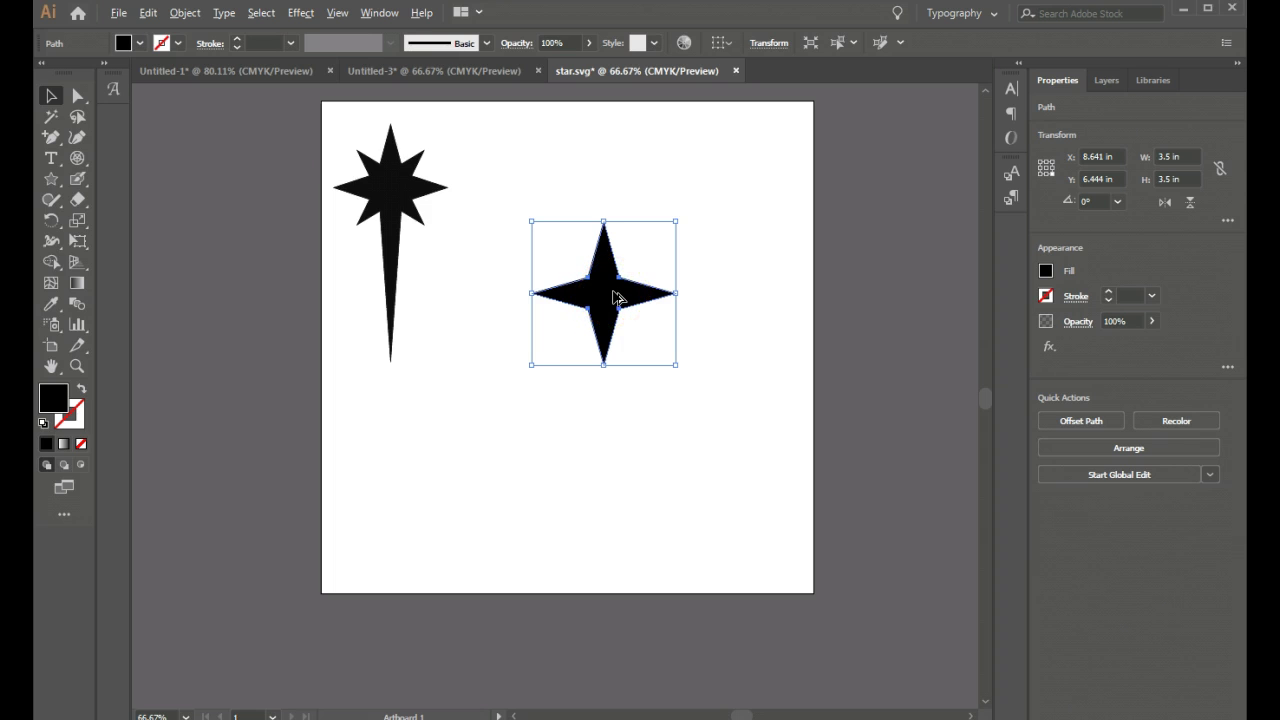
{"action": "left_click_drag", "start_coordinate": [613, 296], "coordinate": [545, 397]}
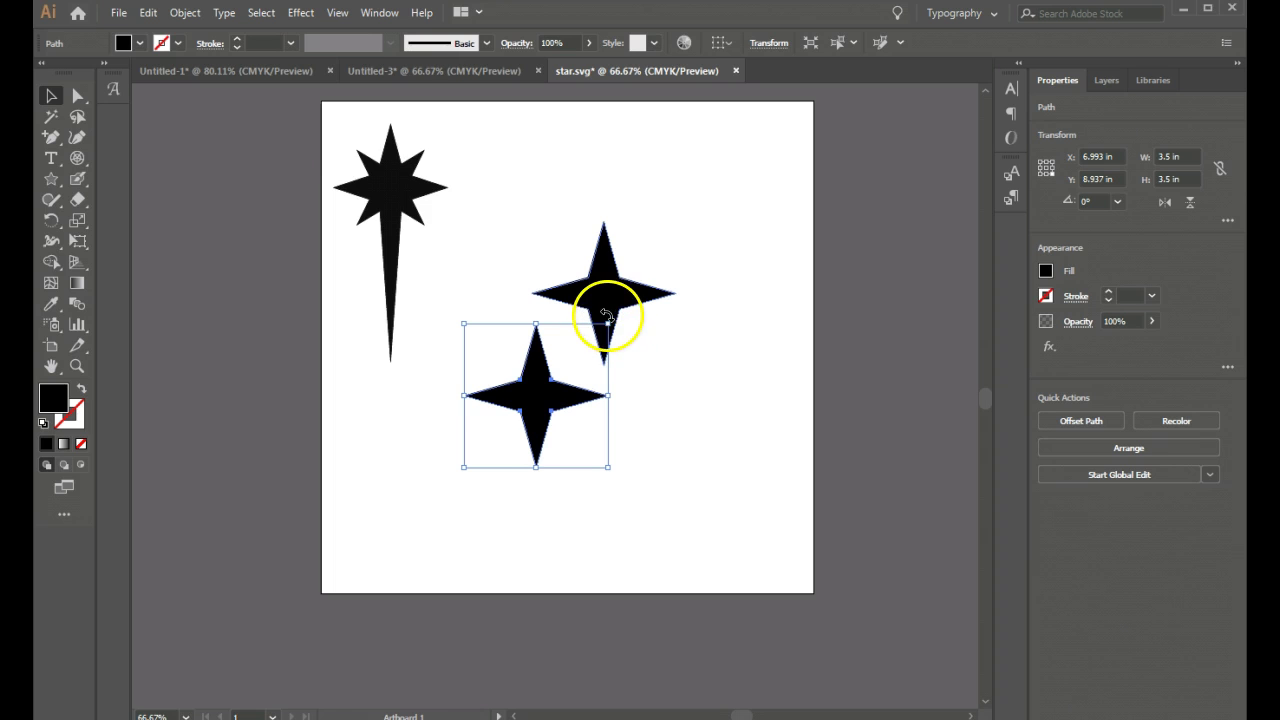
Step: Try rotating the star copy freehand about 20°, and undo the rotation
{"action": "left_click_drag", "start_coordinate": [607, 318], "coordinate": [625, 351]}
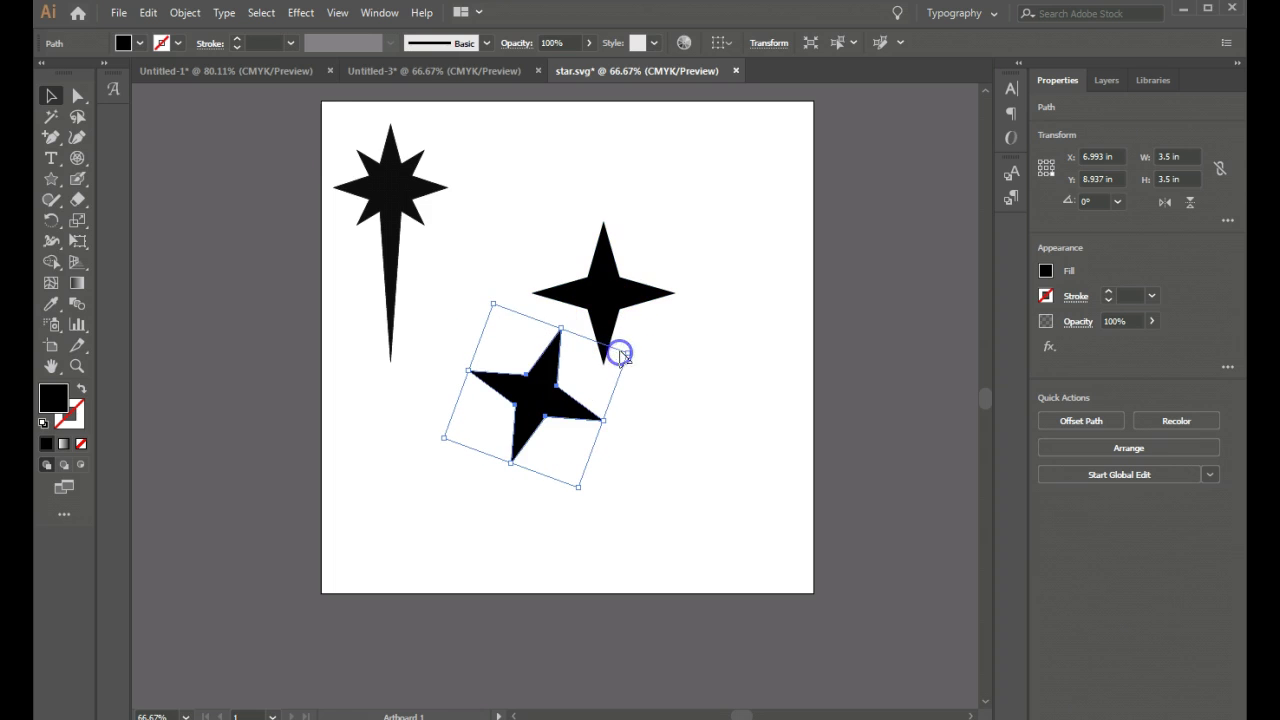
{"action": "left_click", "coordinate": [148, 12]}
{"action": "left_click", "coordinate": [158, 30]}
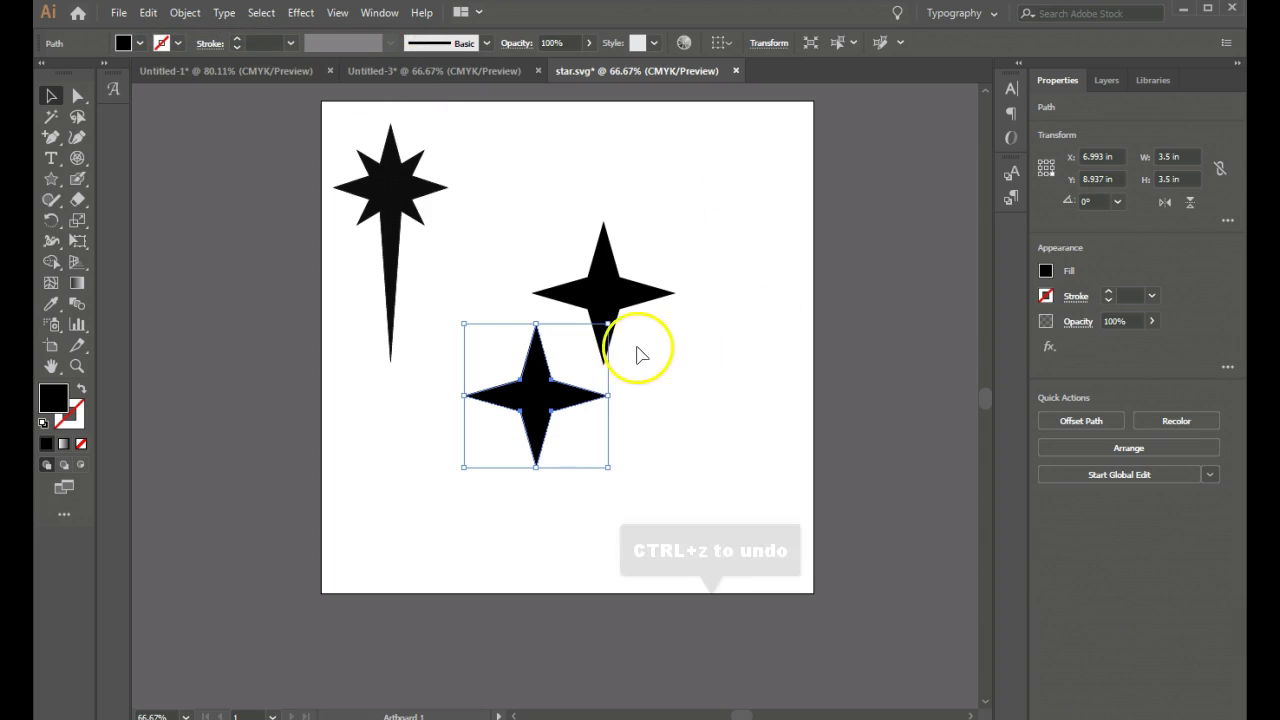
{"action": "left_click_drag", "start_coordinate": [624, 321], "coordinate": [632, 348]}
{"action": "key", "text": "ctrl+z"}
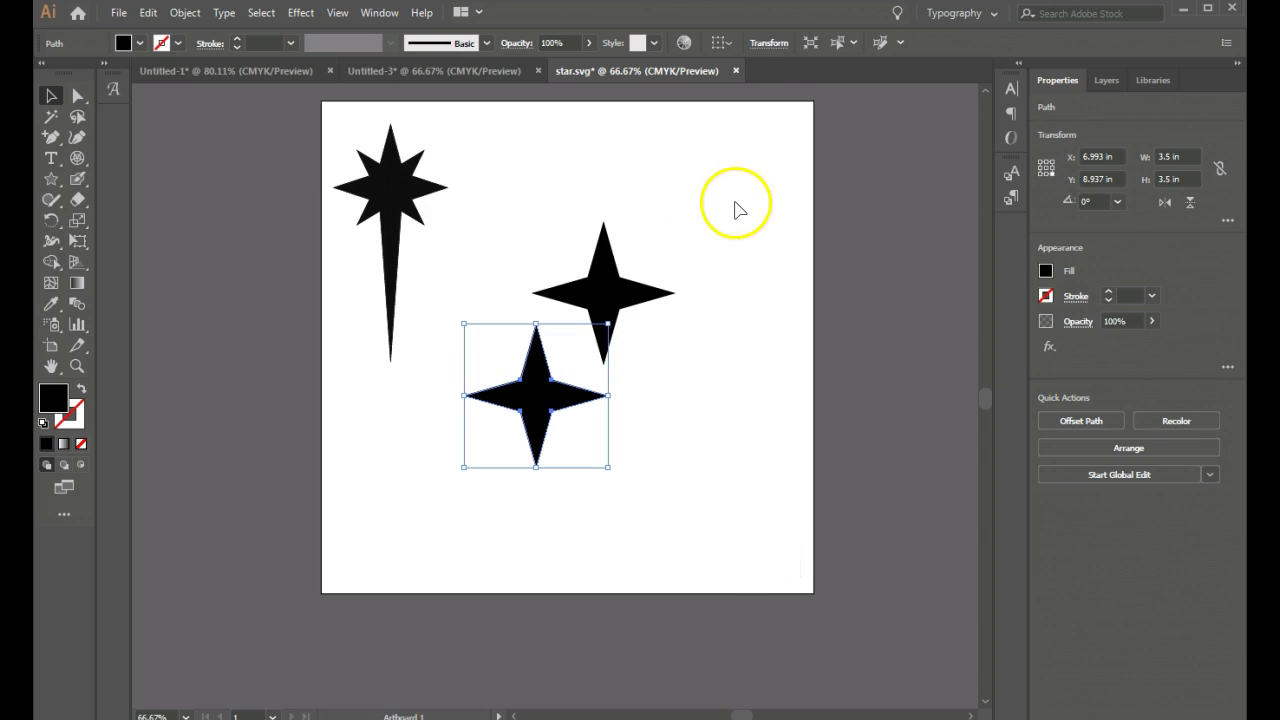
Step: Rotate the copy exactly 45° in the Transform panel and tuck it against the upright star's lower right
{"action": "left_click", "coordinate": [777, 44]}
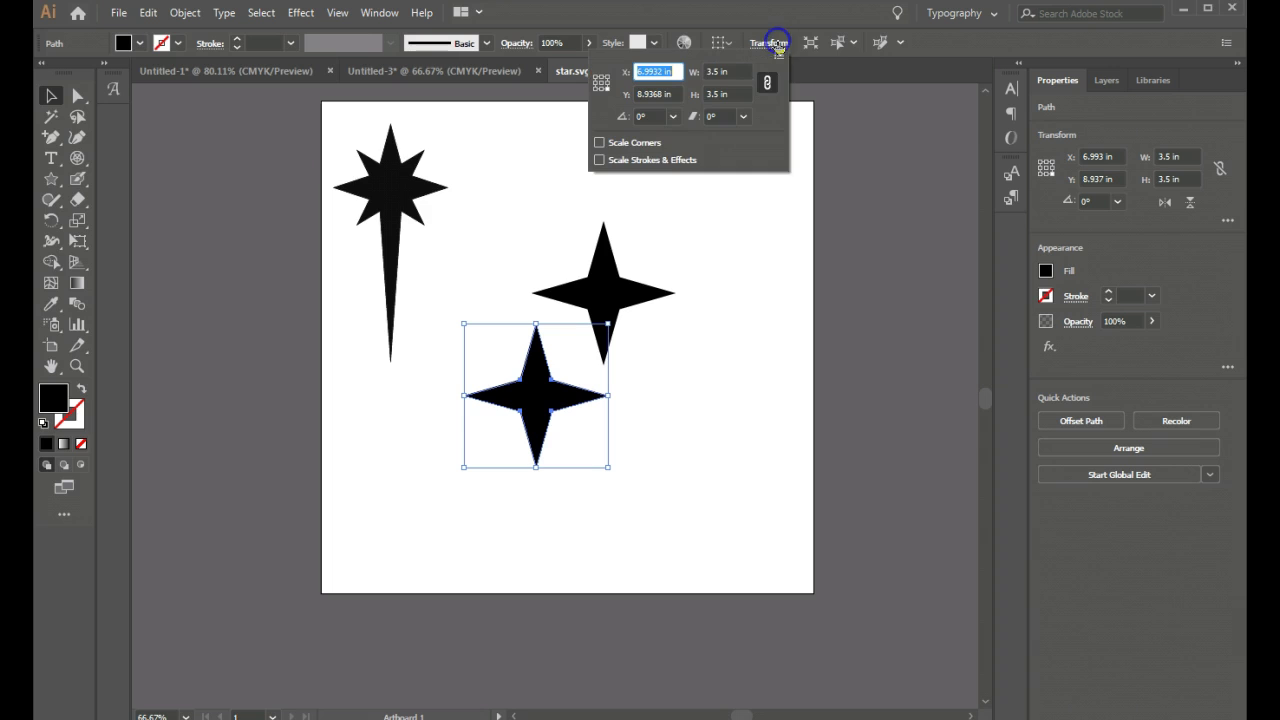
{"action": "left_click", "coordinate": [656, 117]}
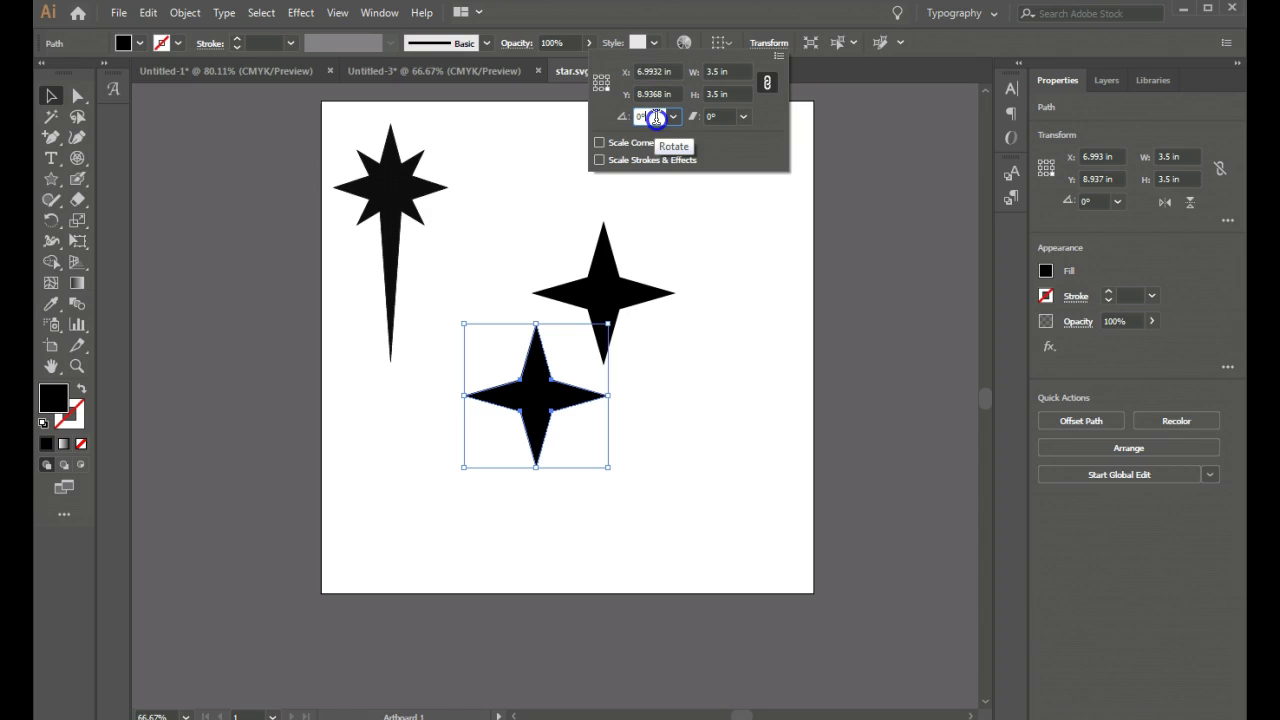
{"action": "left_click_drag", "start_coordinate": [656, 117], "coordinate": [630, 114]}
{"action": "type", "text": "45"}
{"action": "key", "text": "Return"}
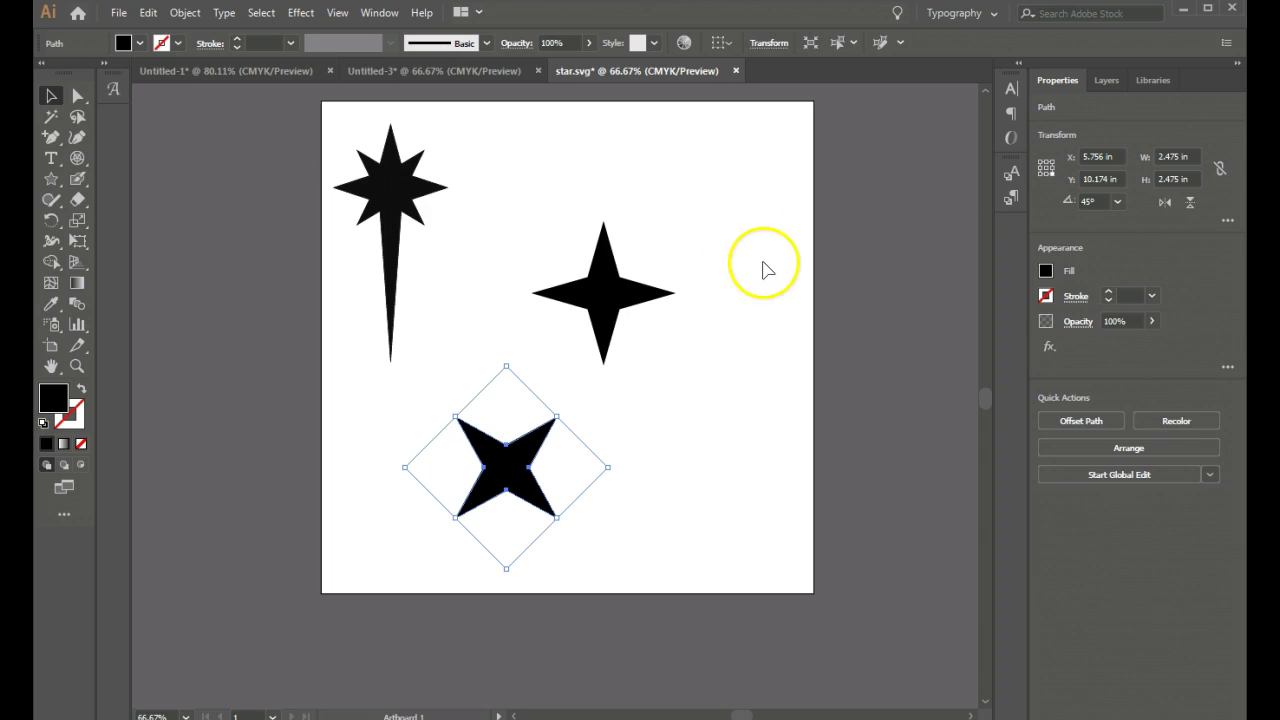
{"action": "left_click", "coordinate": [507, 484]}
{"action": "left_click_drag", "start_coordinate": [507, 484], "coordinate": [700, 398]}
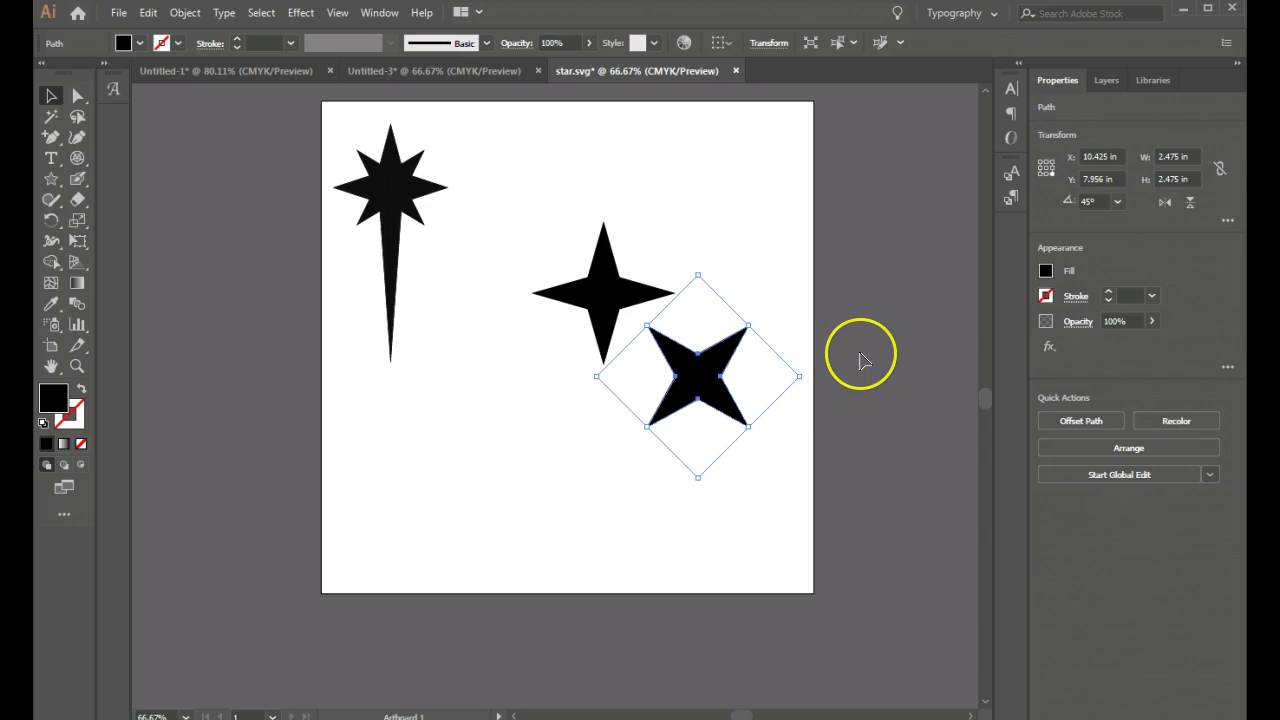
Step: Link width and height, then set the rotated star's height to 2 in
{"action": "left_click", "coordinate": [1194, 179]}
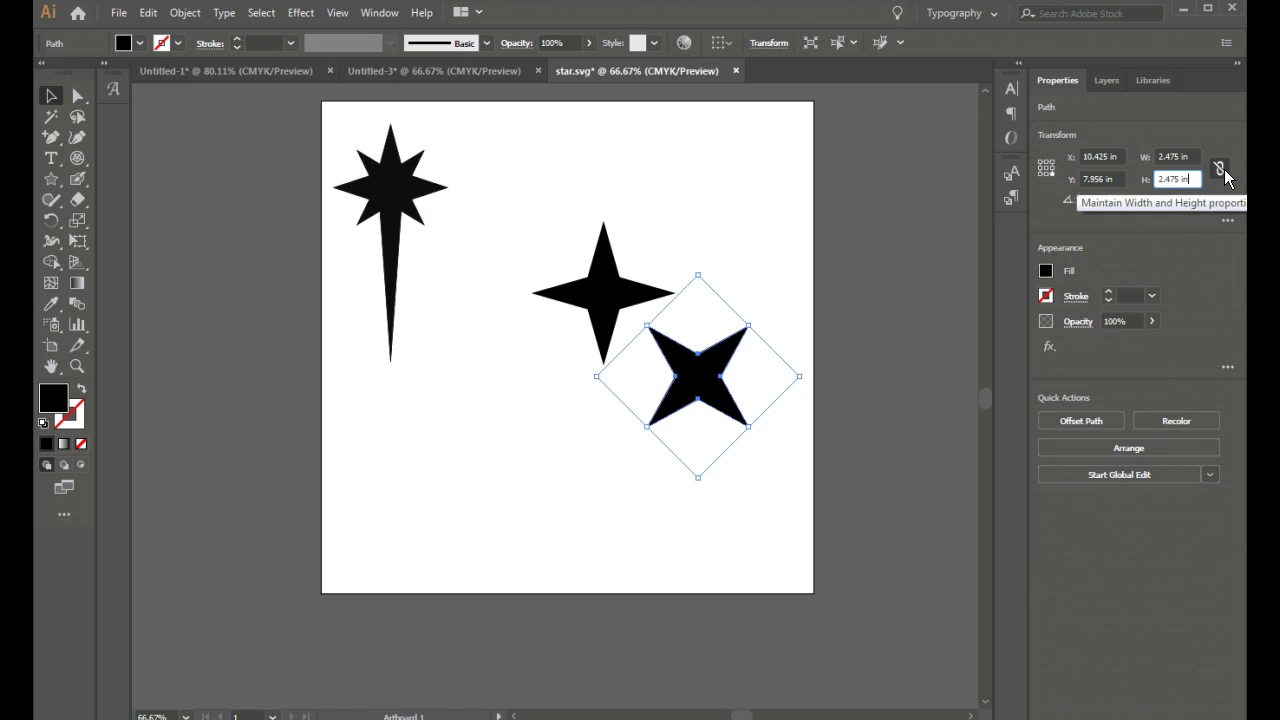
{"action": "left_click", "coordinate": [1221, 170]}
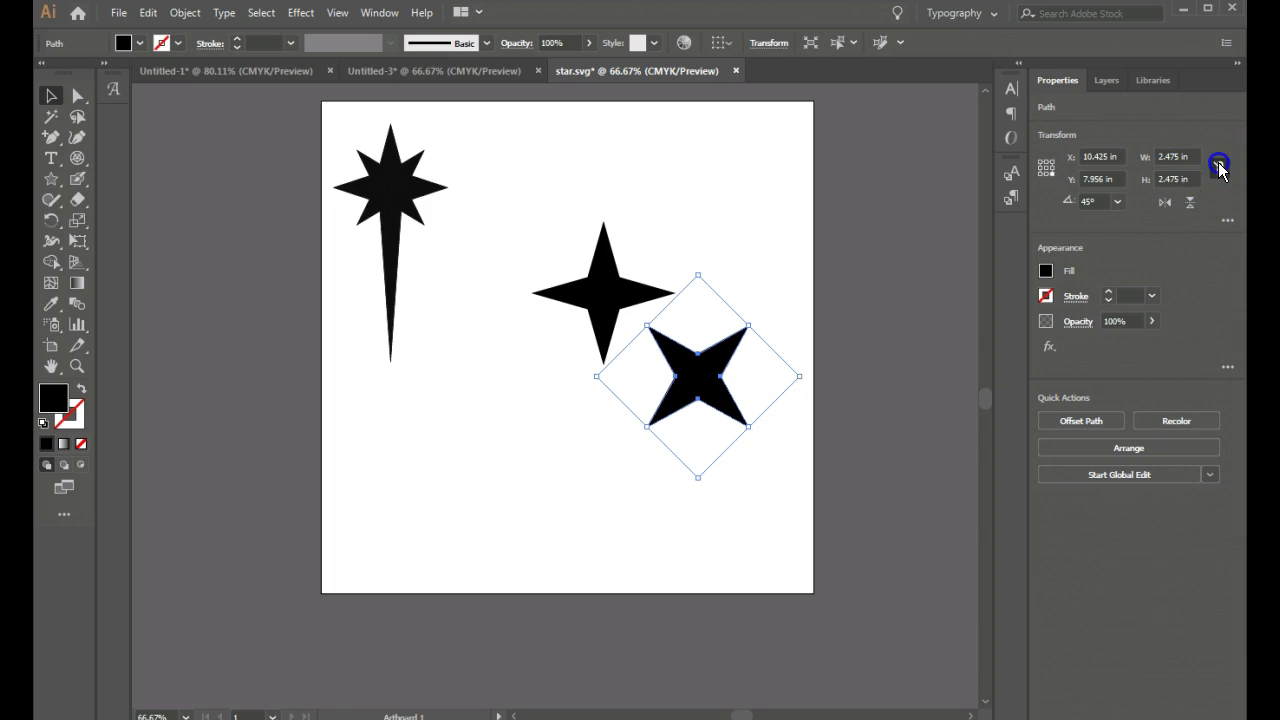
{"action": "left_click", "coordinate": [1220, 168]}
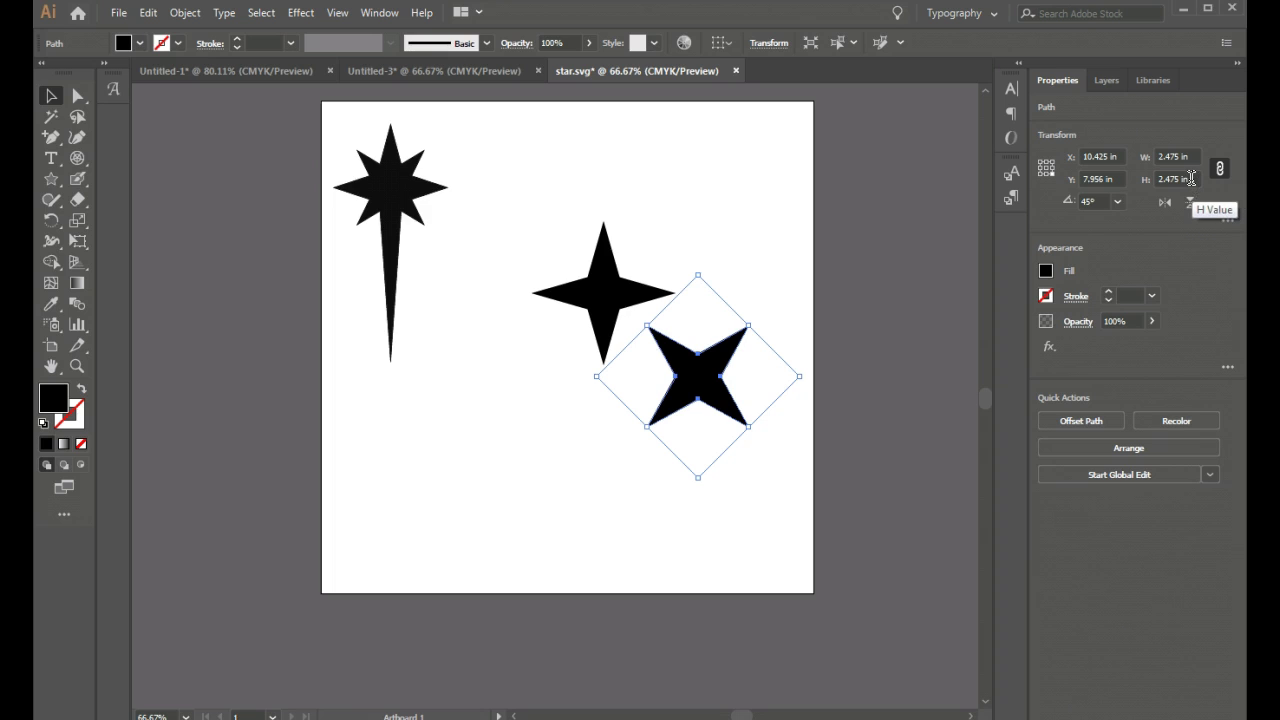
{"action": "left_click", "coordinate": [1158, 182]}
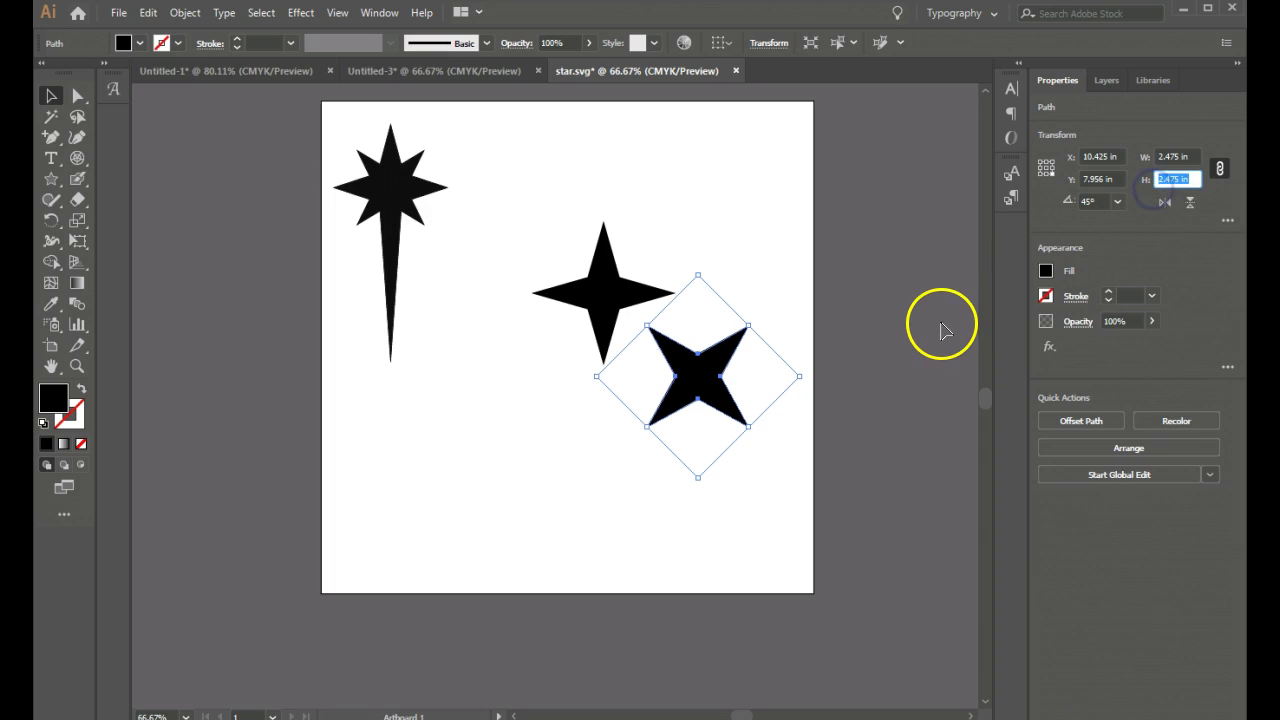
{"action": "type", "text": "2"}
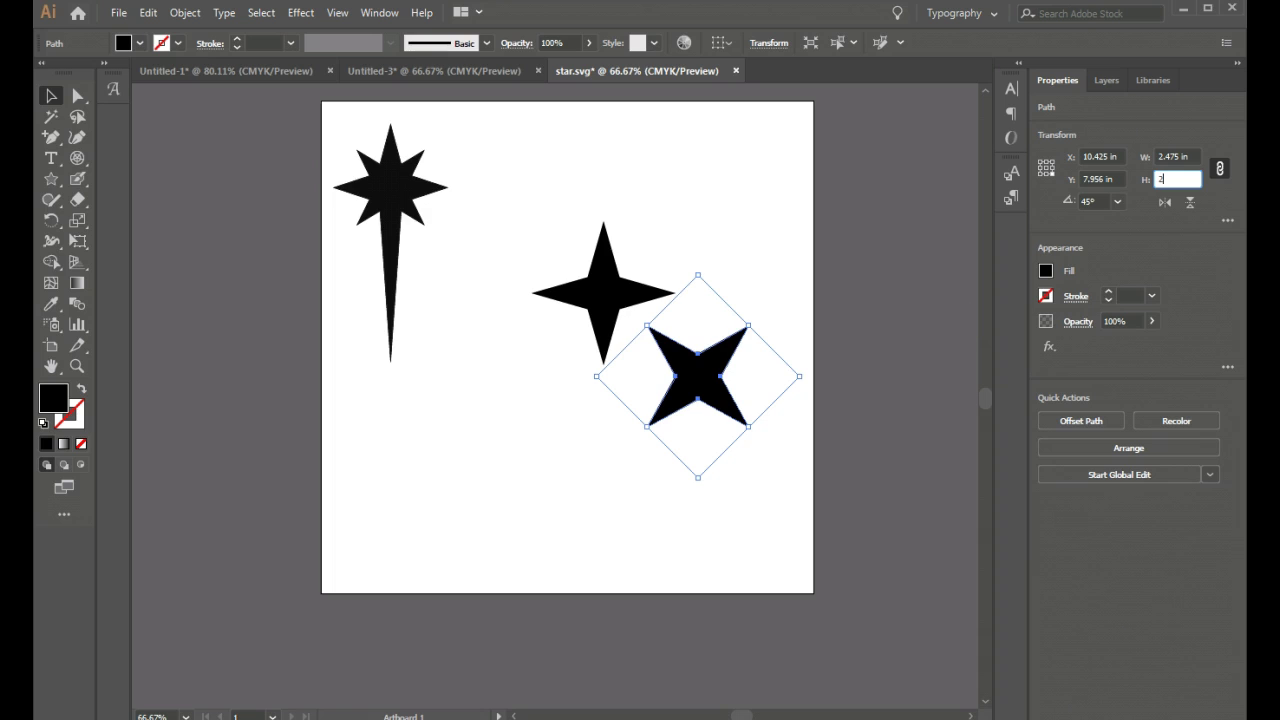
{"action": "key", "text": "Return"}
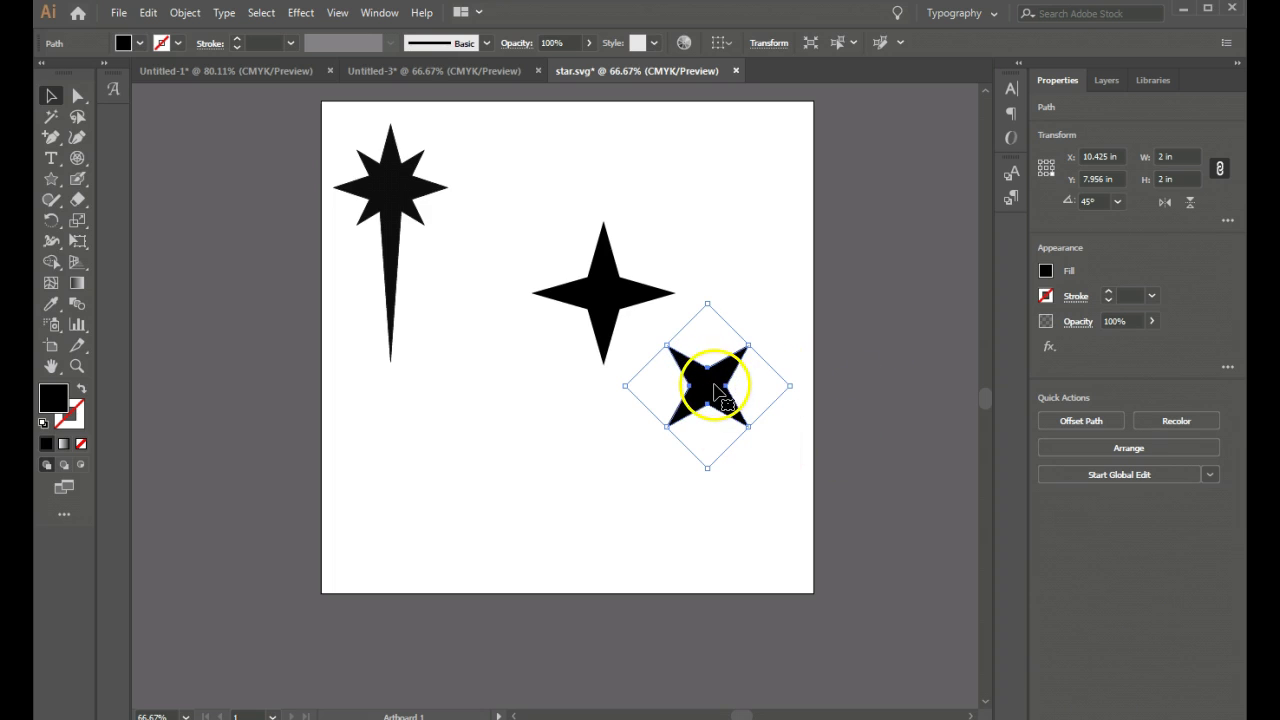
Step: Select both four-point stars and align them on horizontal and vertical centres
{"action": "left_click_drag", "start_coordinate": [715, 395], "coordinate": [708, 389]}
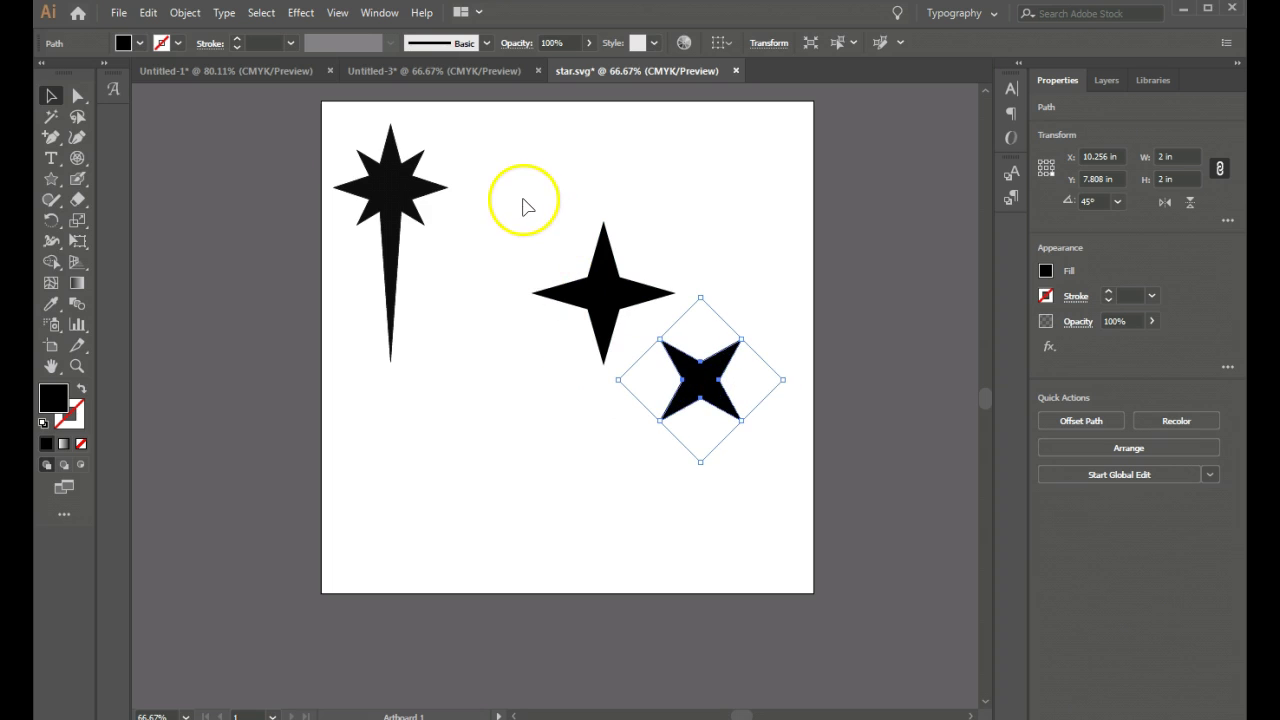
{"action": "left_click_drag", "start_coordinate": [523, 199], "coordinate": [806, 500]}
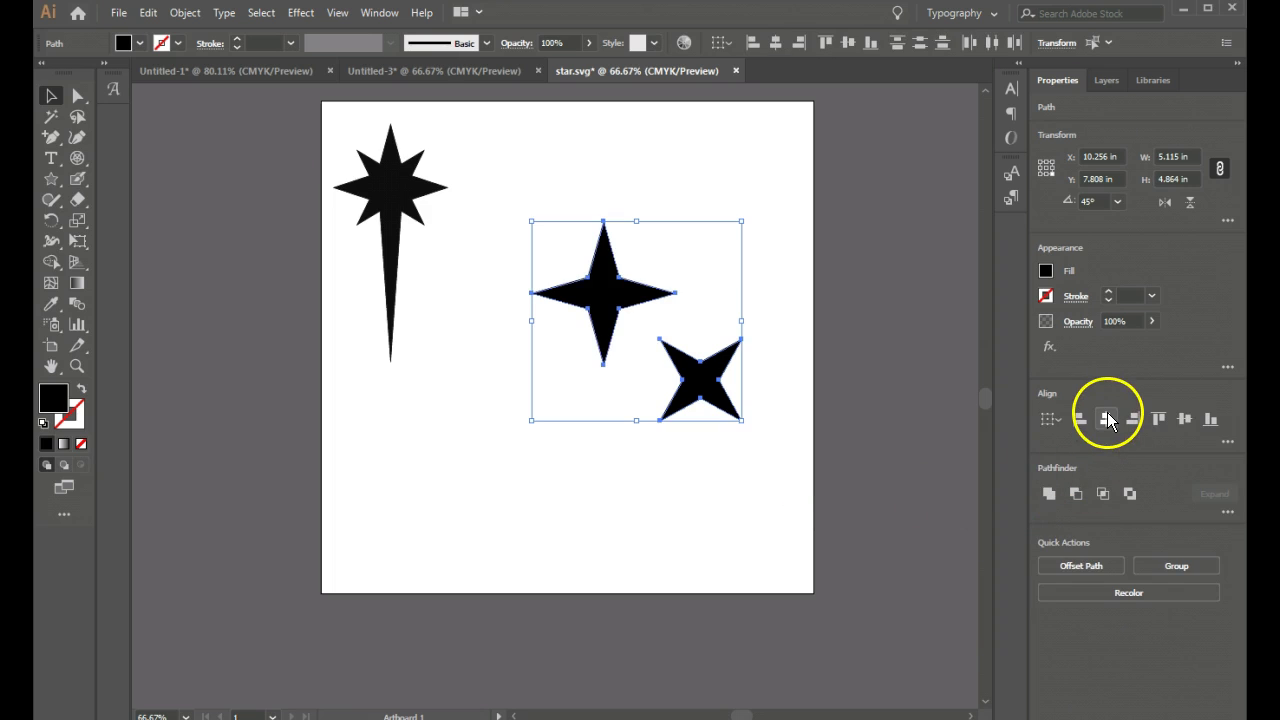
{"action": "left_click", "coordinate": [1106, 419]}
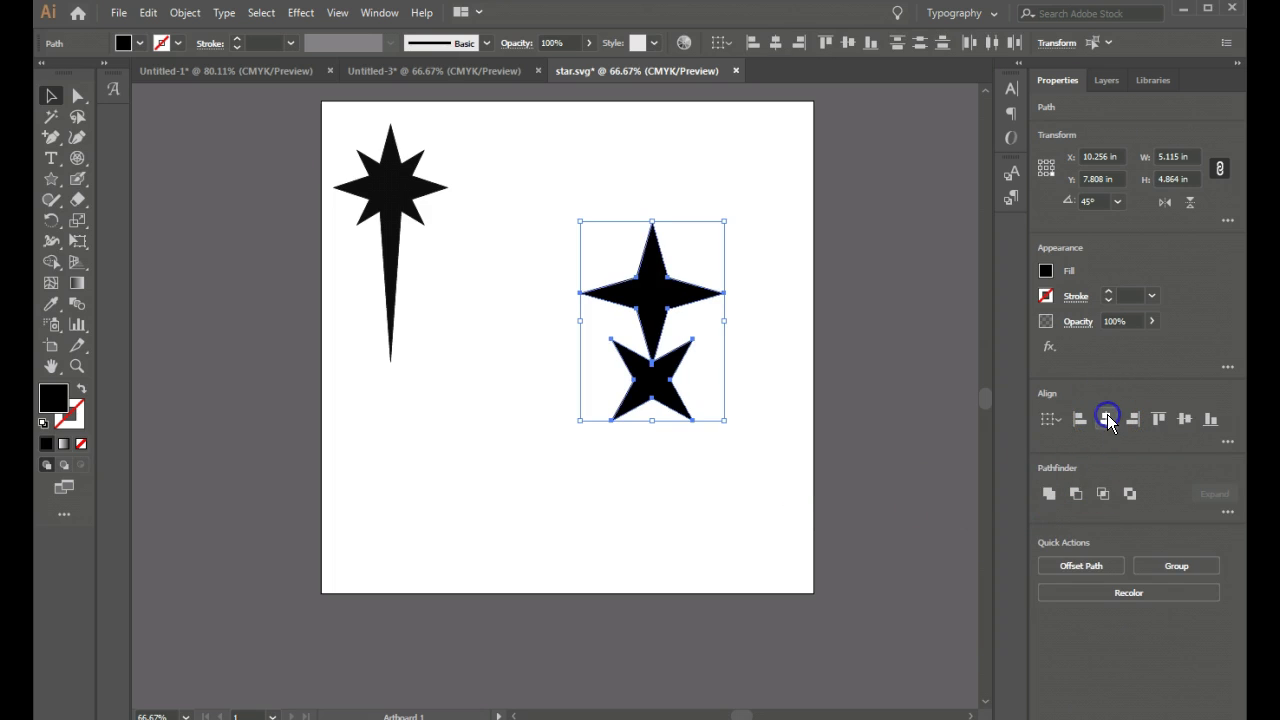
{"action": "left_click", "coordinate": [1186, 419]}
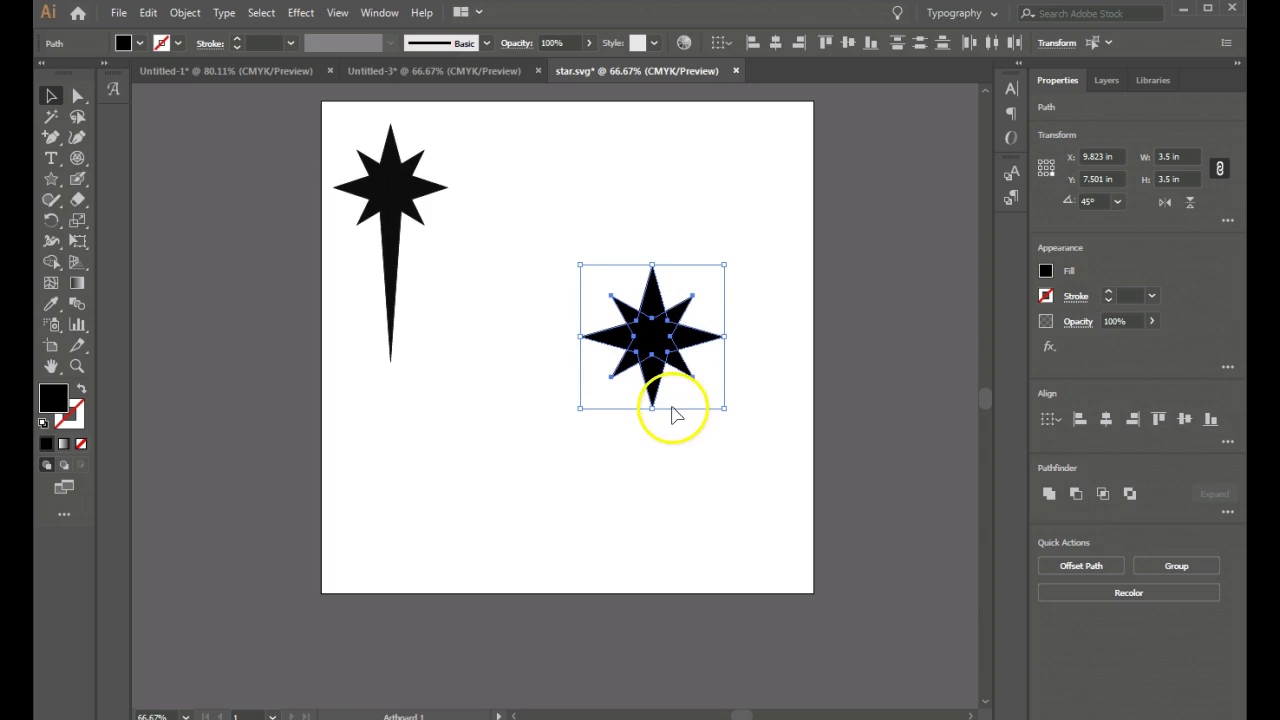
Step: Unite the two stars into one eight-point path and move it up-left
{"action": "left_click", "coordinate": [1049, 494]}
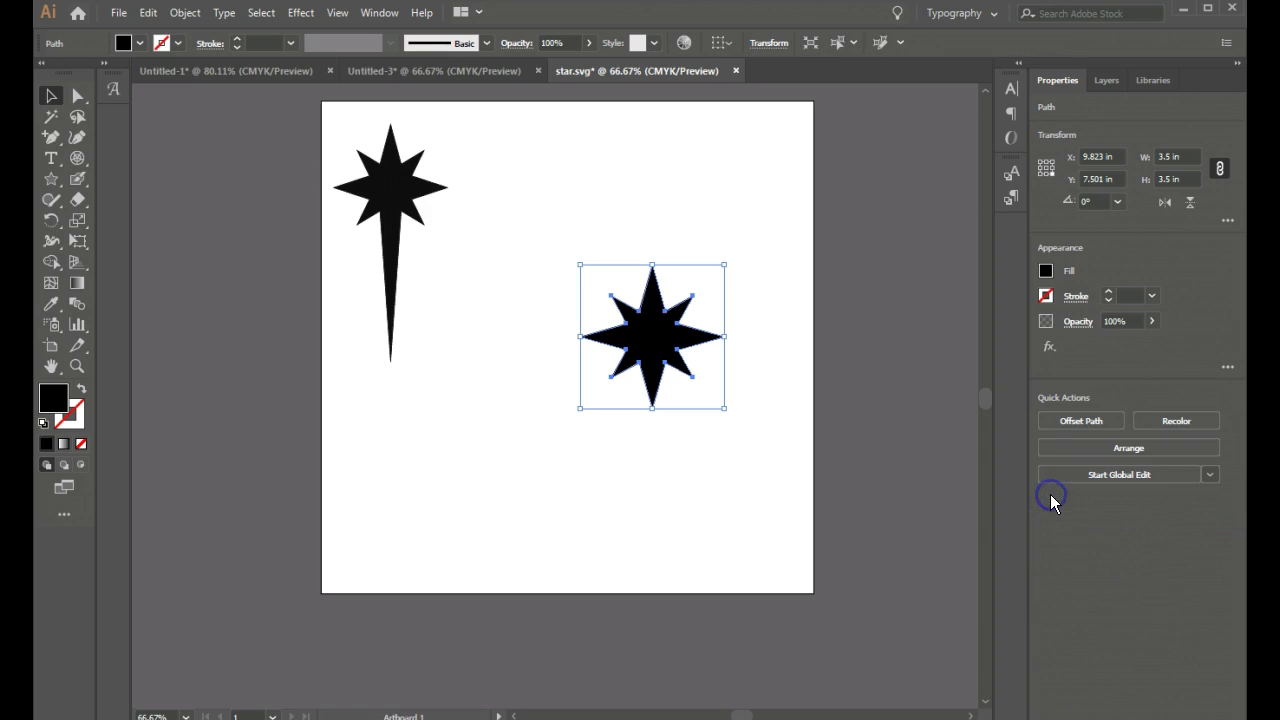
{"action": "left_click", "coordinate": [908, 395]}
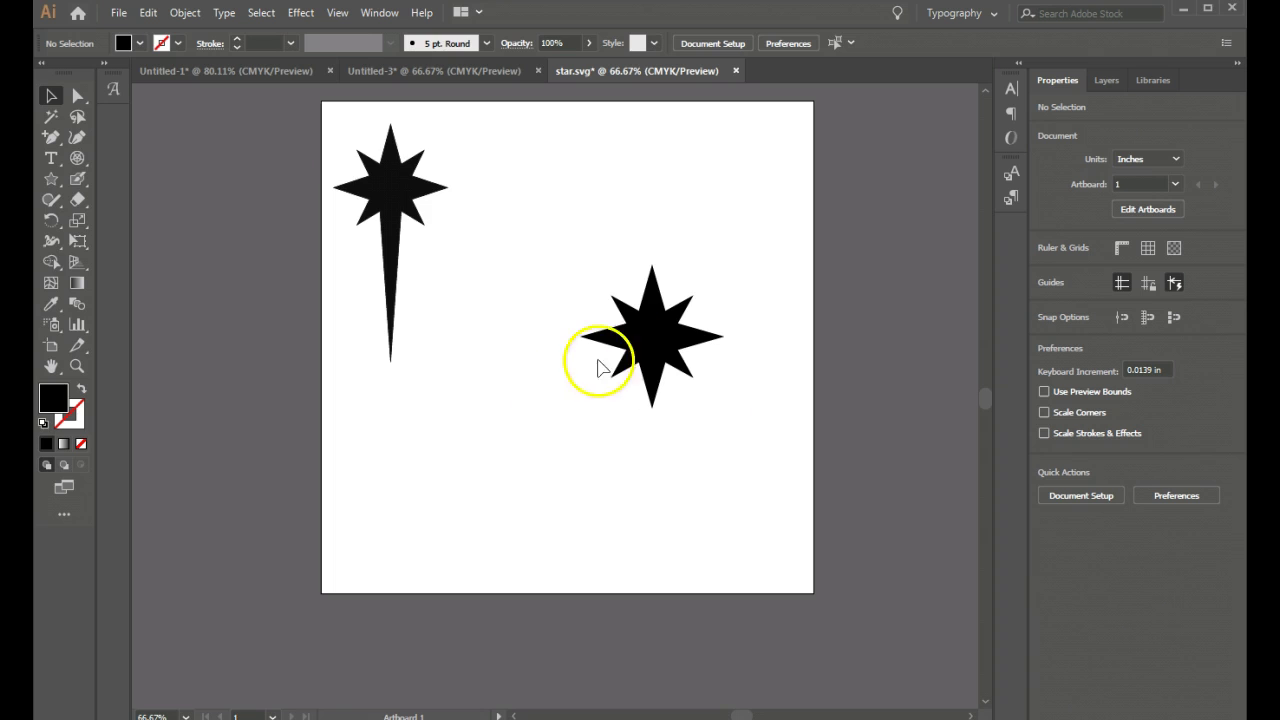
{"action": "left_click_drag", "start_coordinate": [668, 346], "coordinate": [608, 237]}
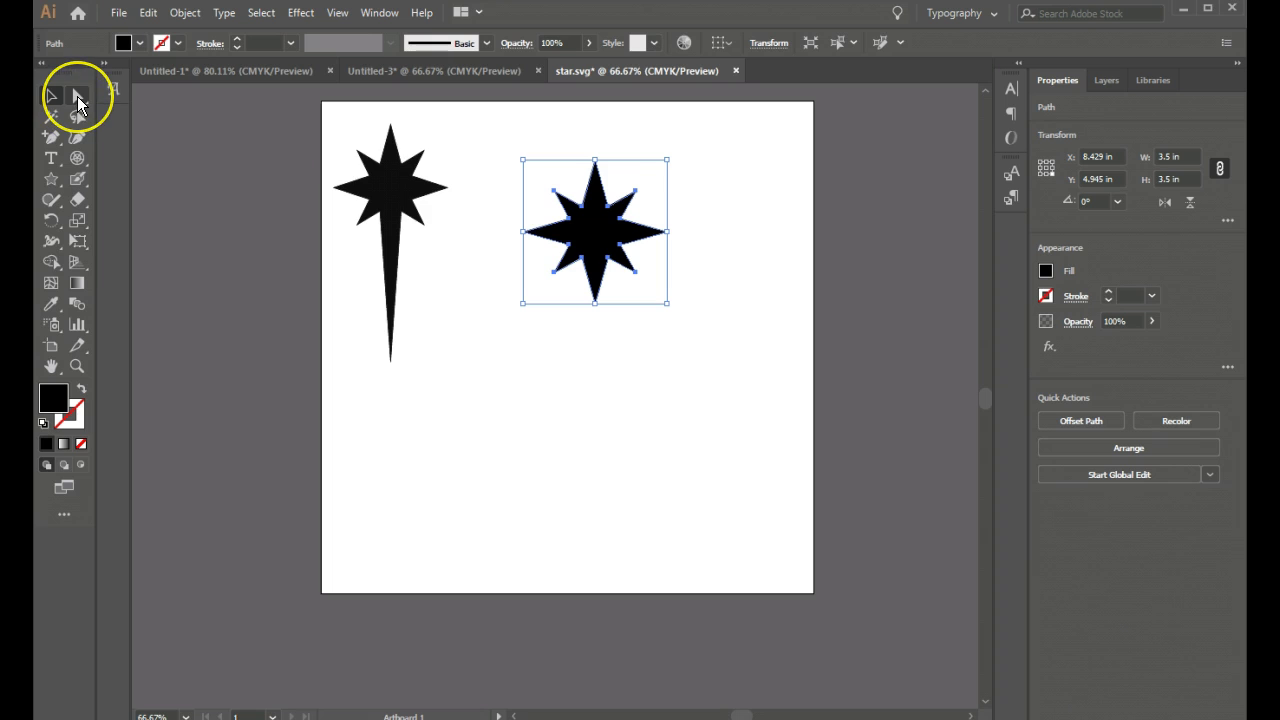
Step: Switch to the Direct Selection tool and zoom the view in to 100%
{"action": "left_click", "coordinate": [77, 96]}
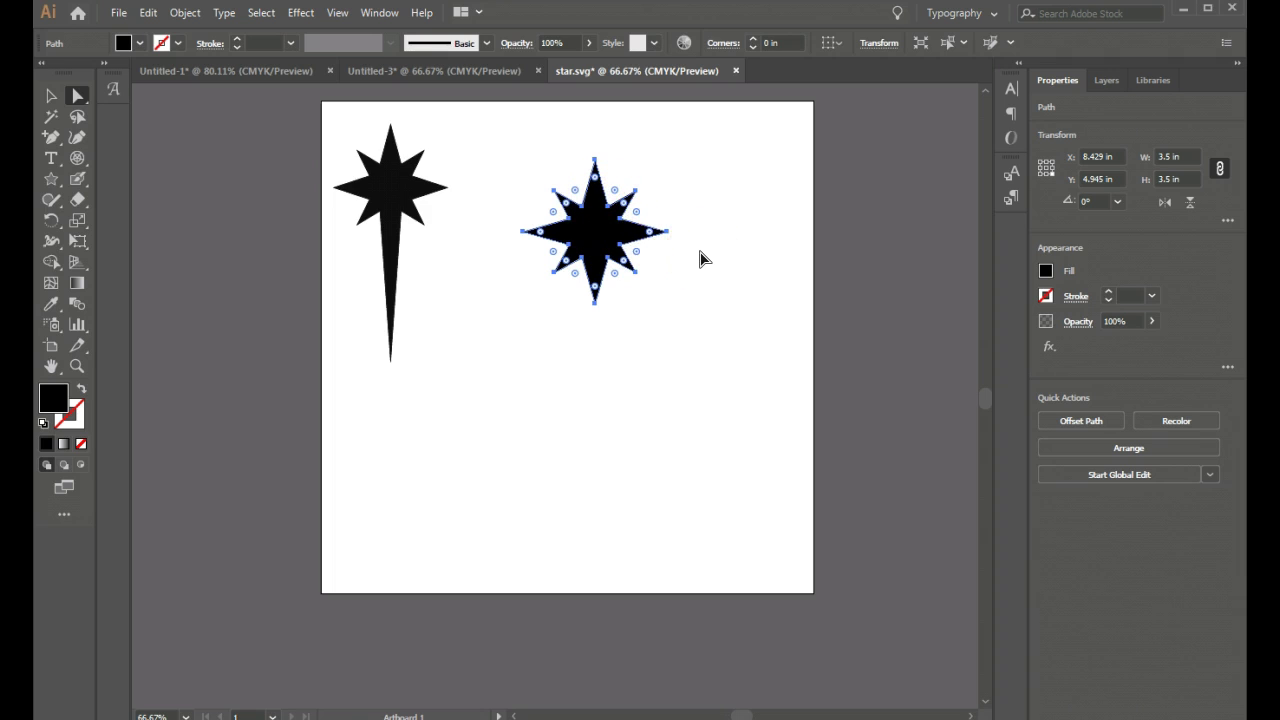
{"action": "key", "text": "v"}
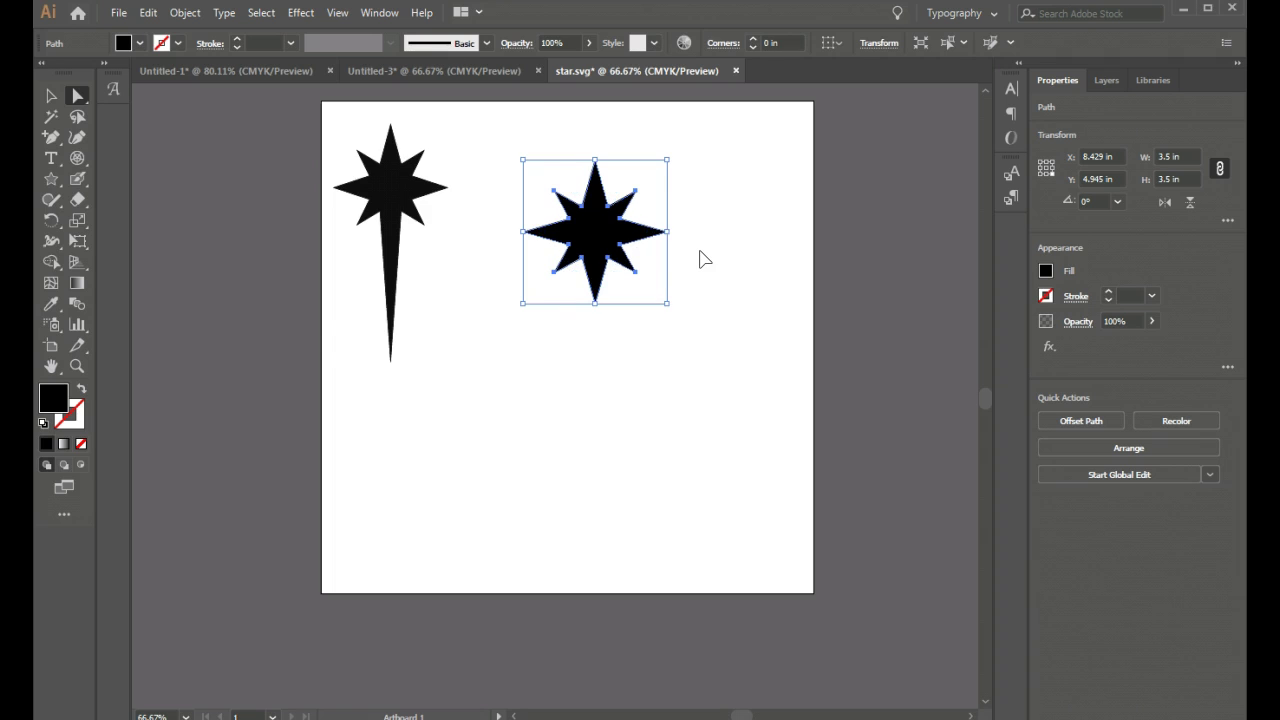
{"action": "key", "text": "ctrl+equal"}
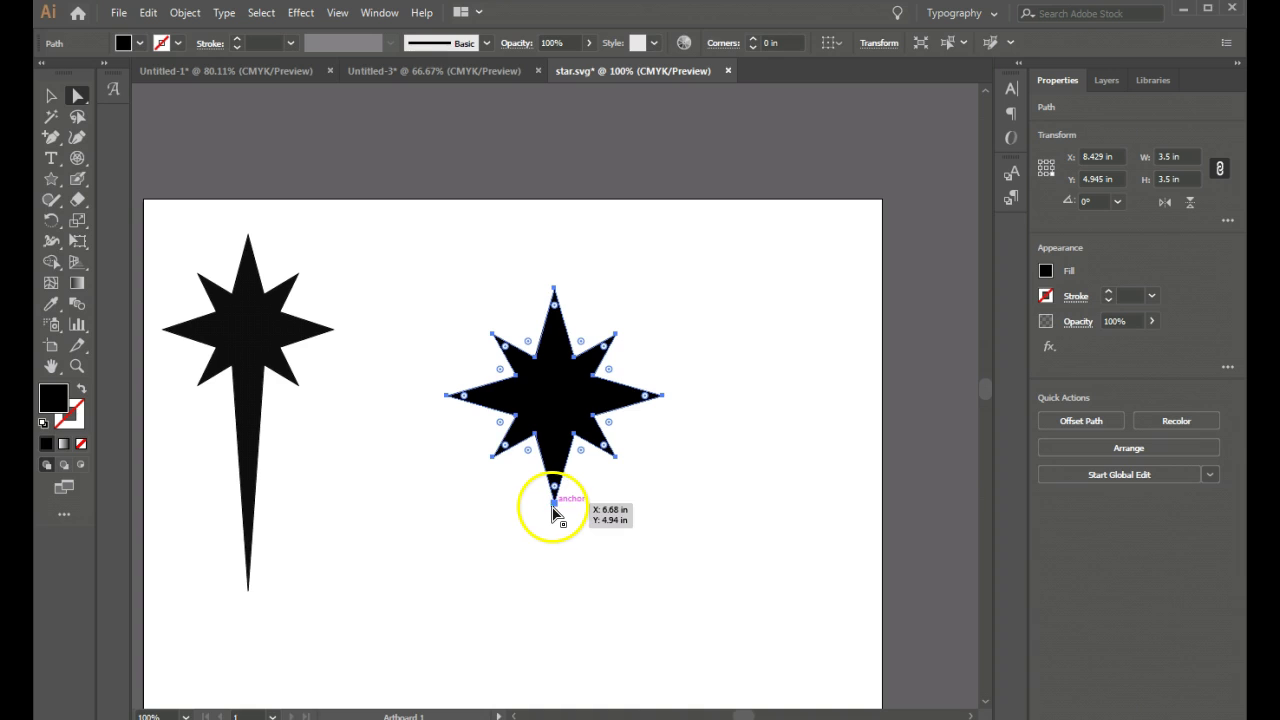
Step: Pull the eight-point star's bottom anchor down about 2.3 in into a long tail
{"action": "left_click", "coordinate": [556, 504]}
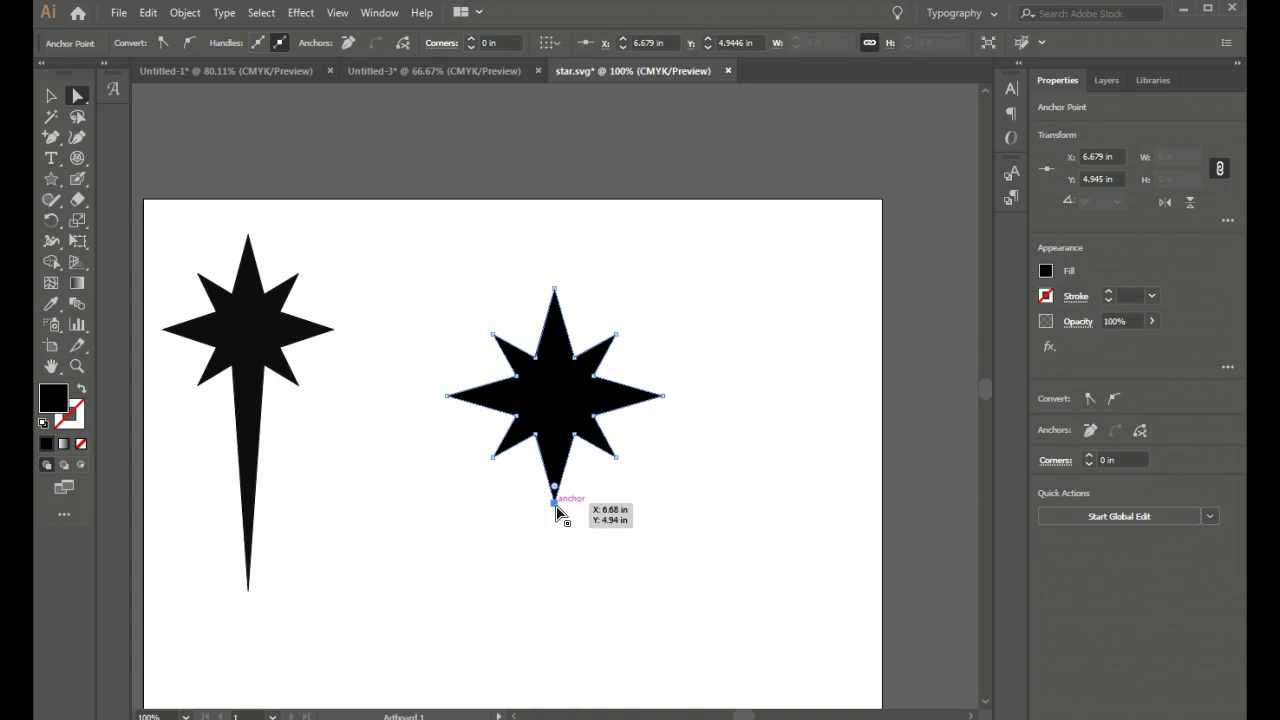
{"action": "left_click_drag", "start_coordinate": [556, 505], "coordinate": [553, 647]}
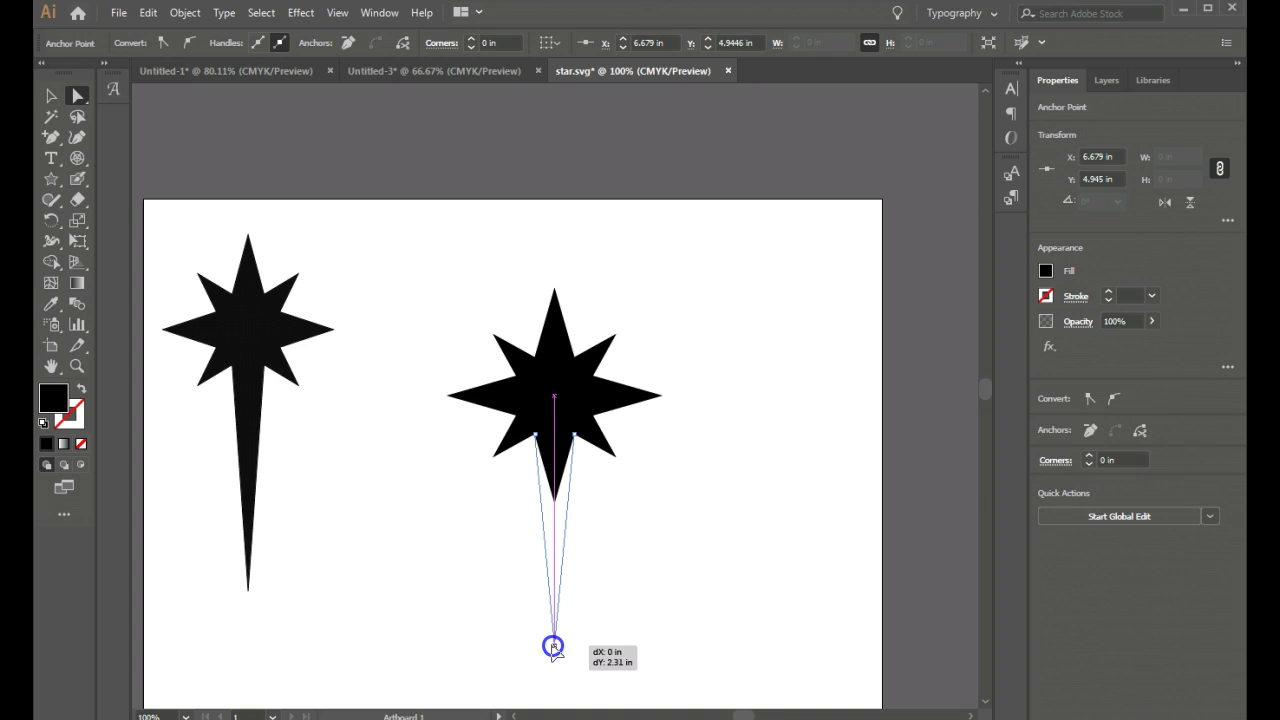
{"action": "mouse_move", "coordinate": [553, 647]}
{"action": "left_mouse_down"}
{"action": "mouse_move", "coordinate": [577, 646]}
{"action": "mouse_move", "coordinate": [557, 646]}
{"action": "left_mouse_up"}
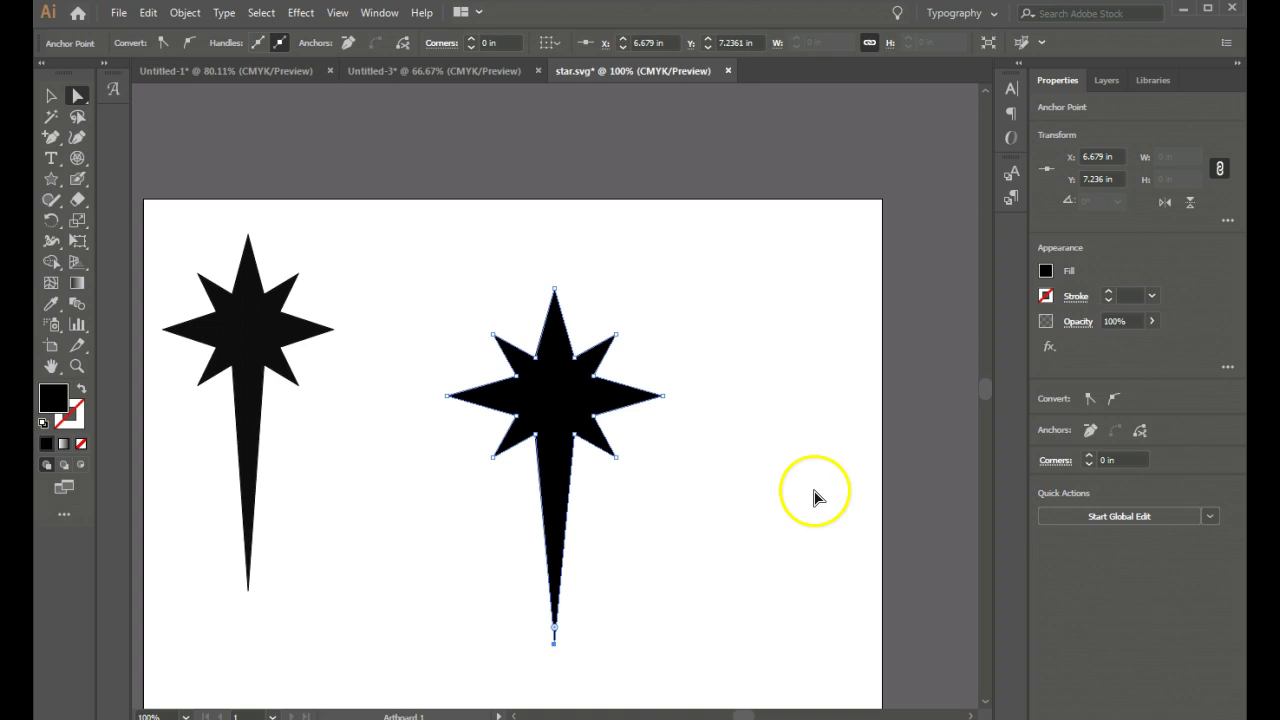
{"action": "key", "text": "ctrl+minus"}
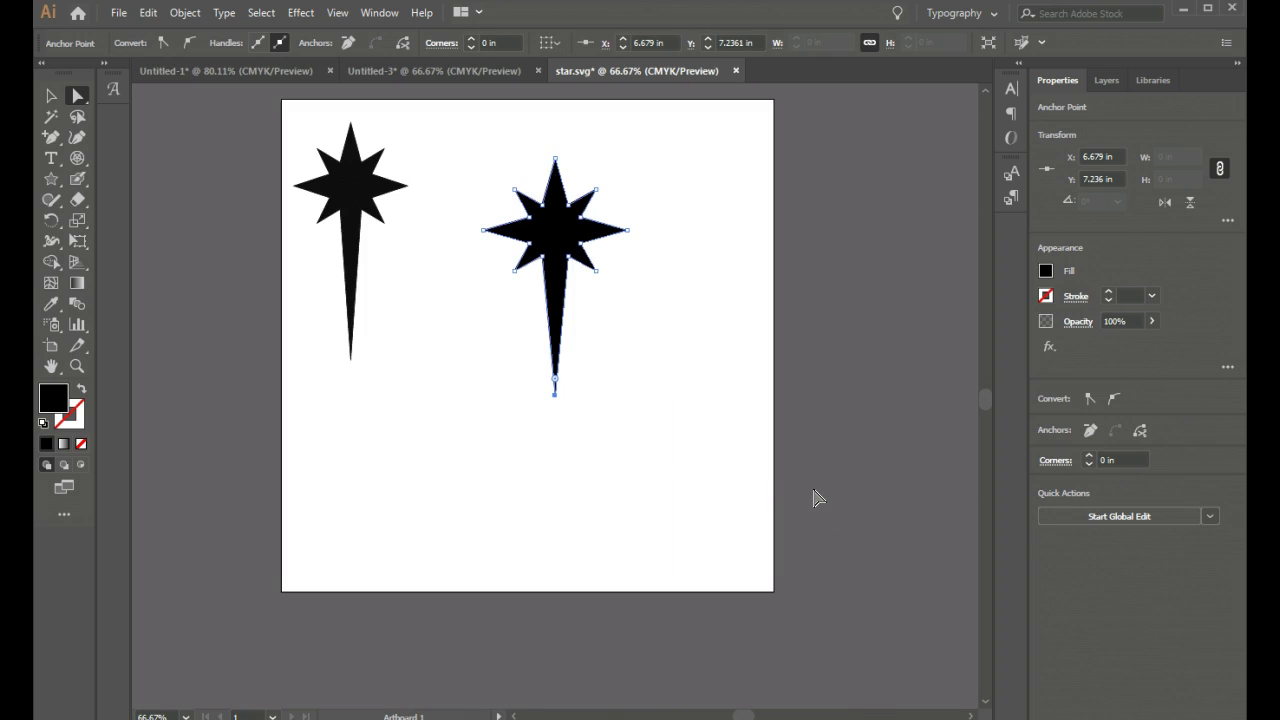
Step: Select the long-tailed star with the Selection tool and narrow it from the side handle
{"action": "left_click", "coordinate": [860, 309]}
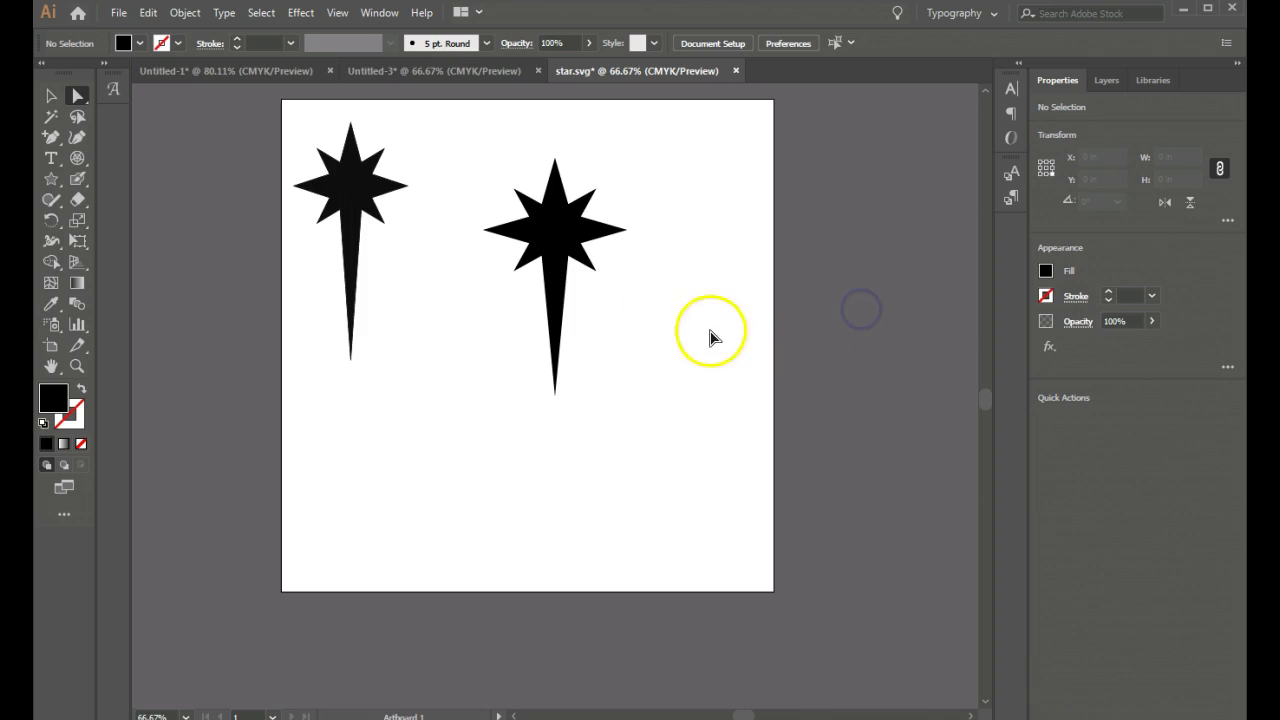
{"action": "left_click", "coordinate": [580, 221]}
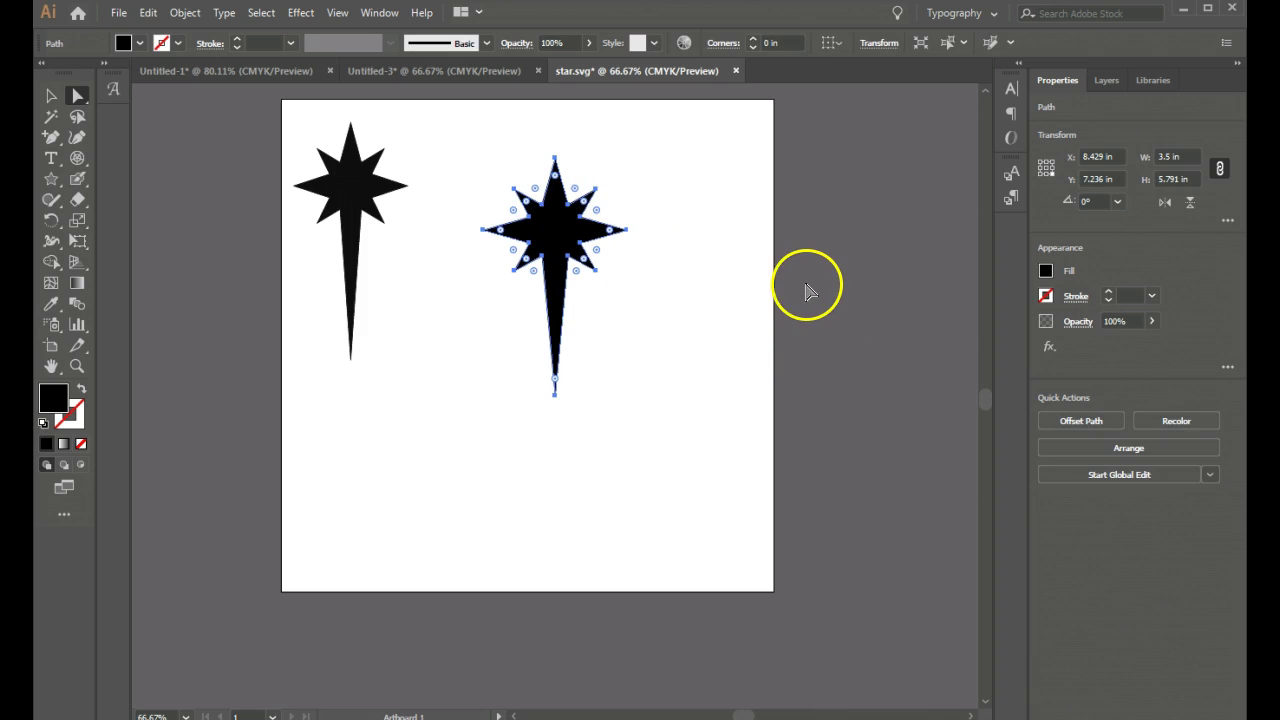
{"action": "left_click", "coordinate": [809, 285]}
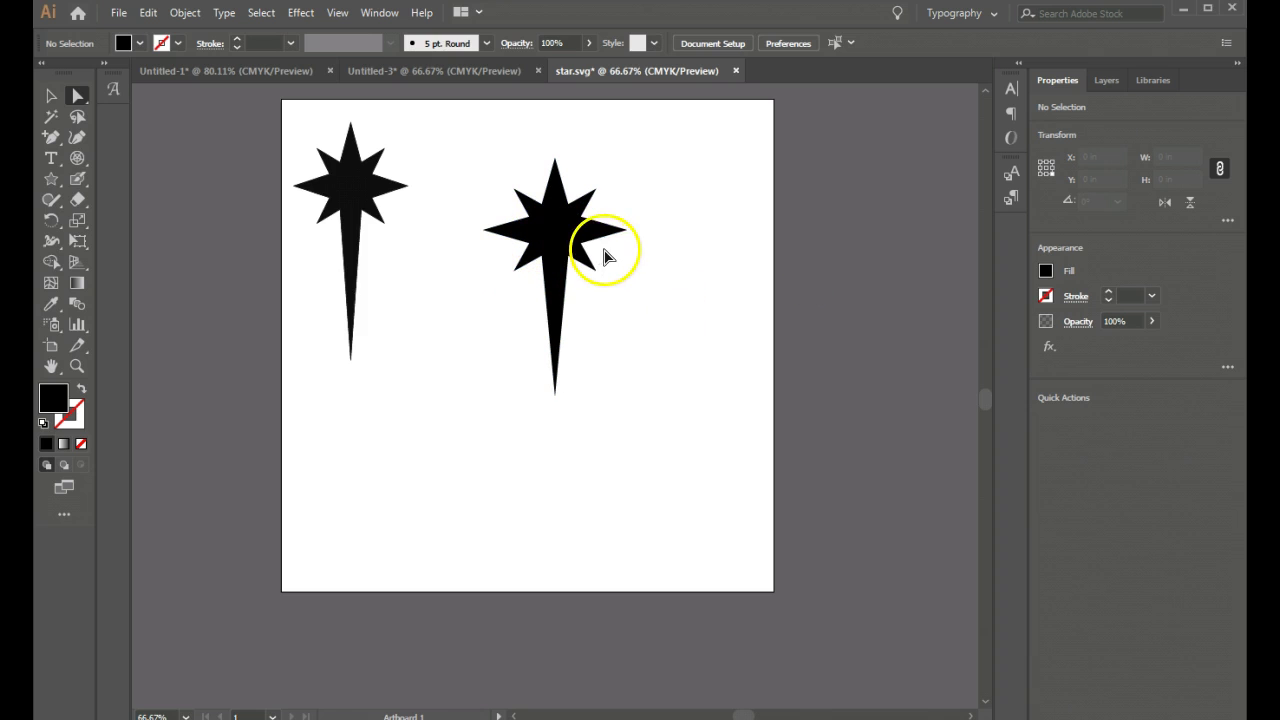
{"action": "left_click", "coordinate": [586, 230]}
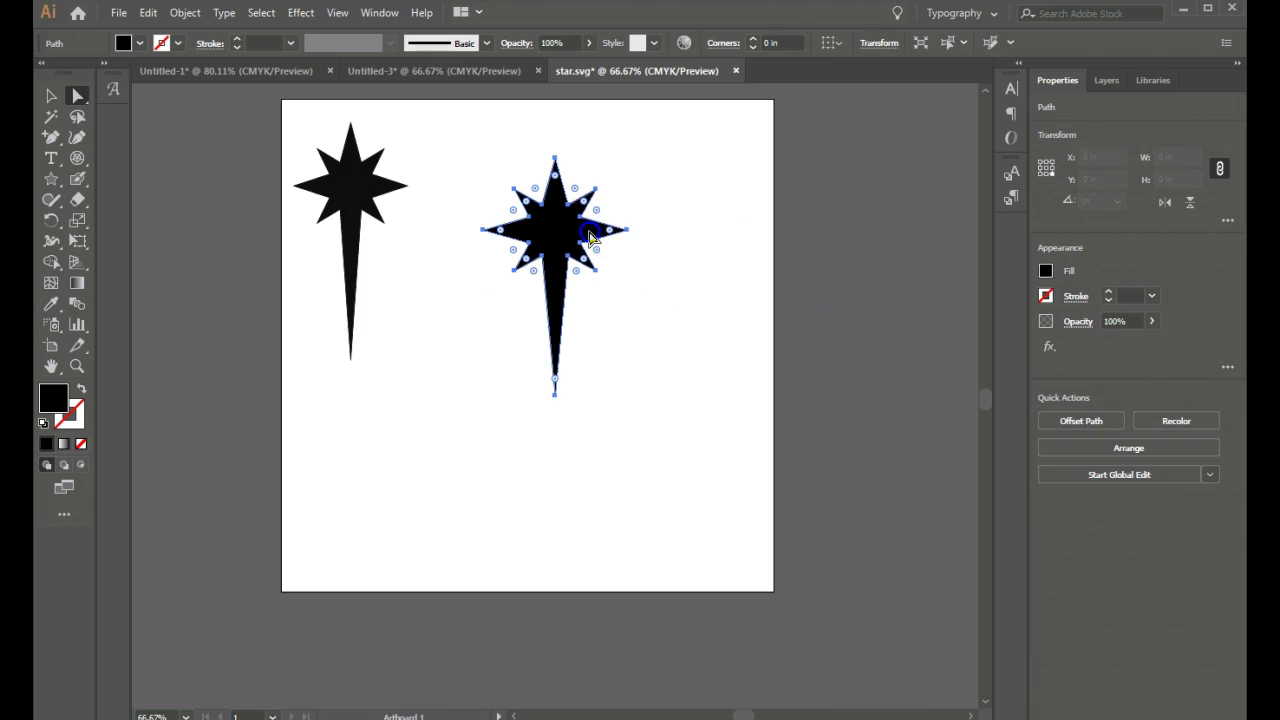
{"action": "left_click", "coordinate": [51, 95]}
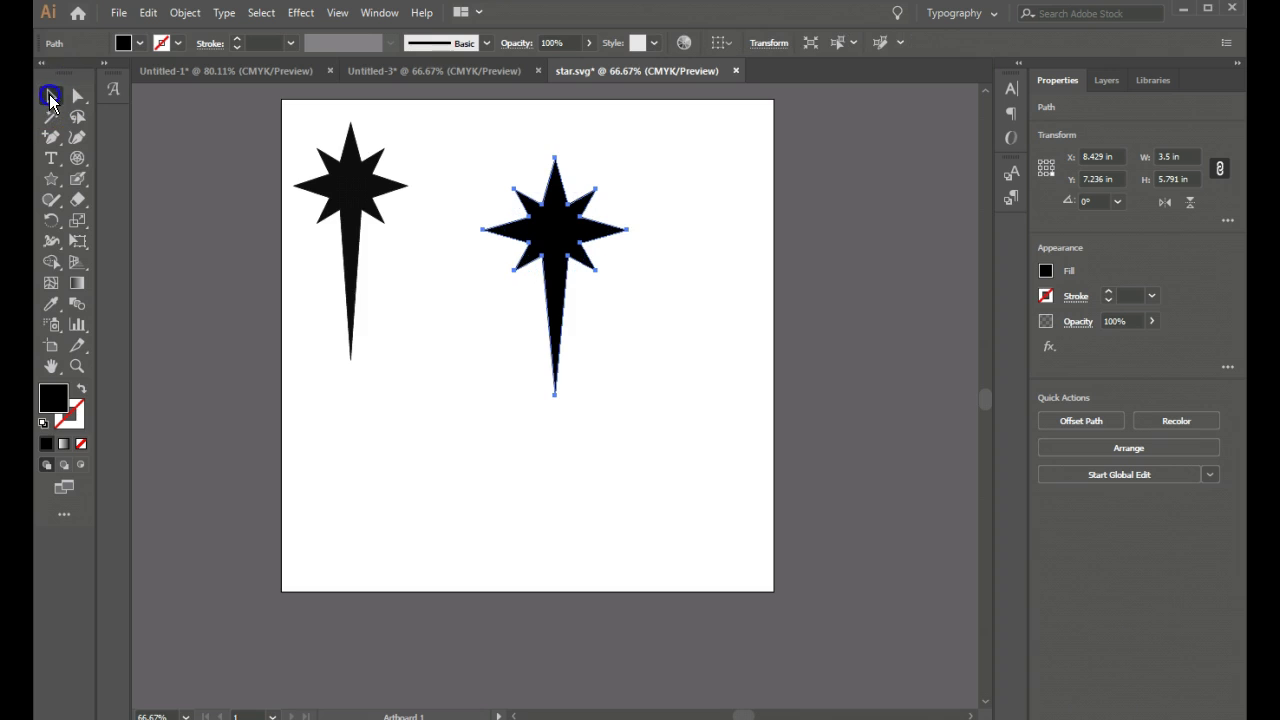
{"action": "left_click_drag", "start_coordinate": [629, 274], "coordinate": [623, 277]}
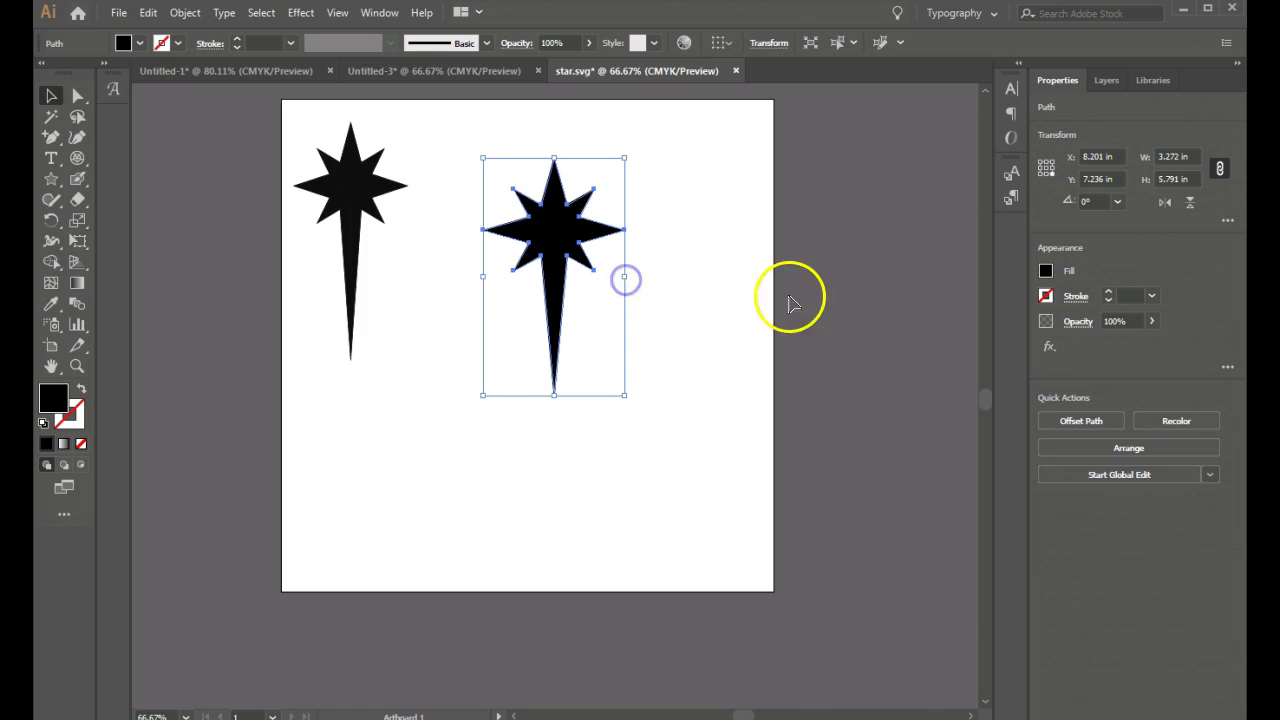
{"action": "left_click", "coordinate": [875, 308]}
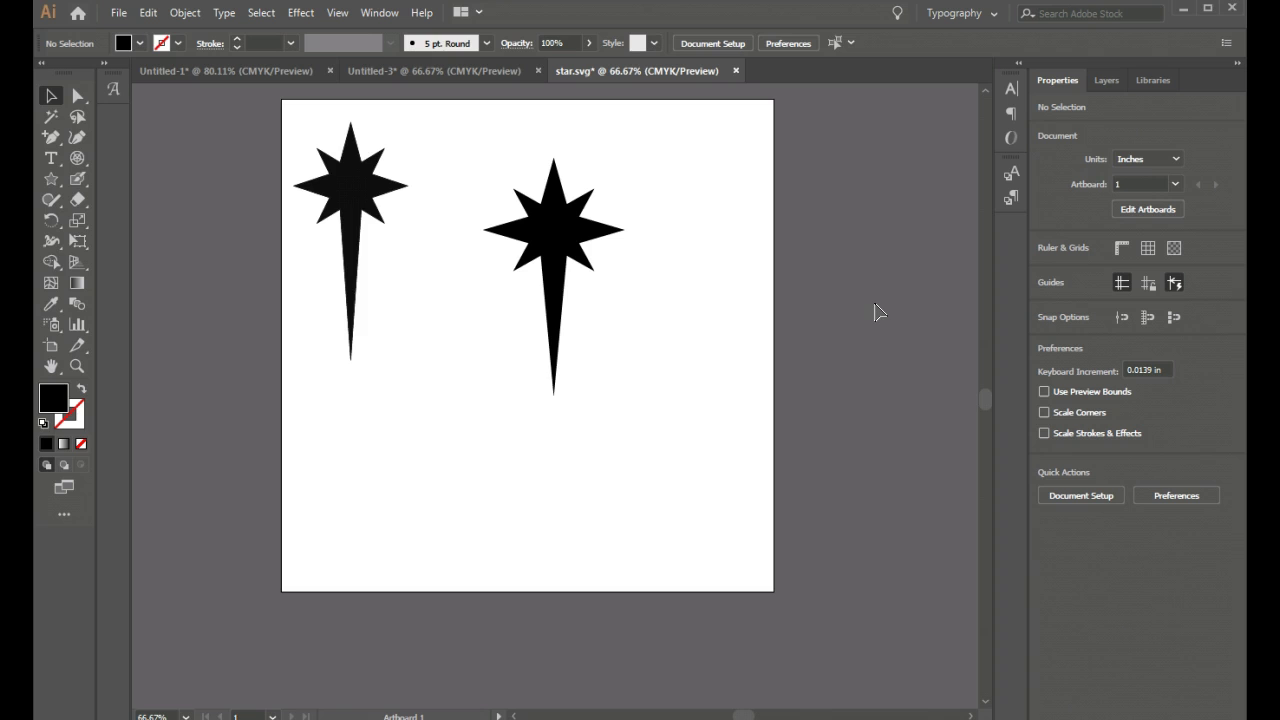
Step: Move the star up beside the left star and scale it down to 2.634 × 4.938 in
{"action": "left_click_drag", "start_coordinate": [884, 296], "coordinate": [838, 280]}
{"action": "left_click", "coordinate": [622, 320]}
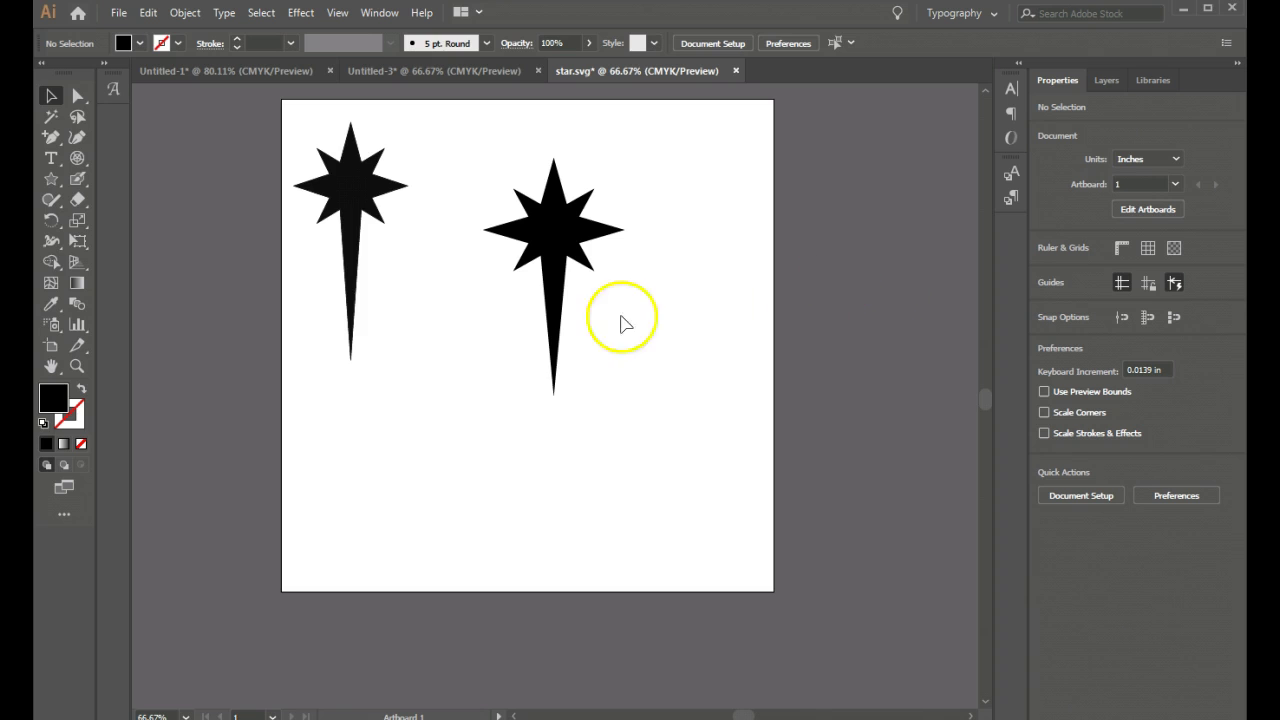
{"action": "left_click_drag", "start_coordinate": [548, 245], "coordinate": [486, 207]}
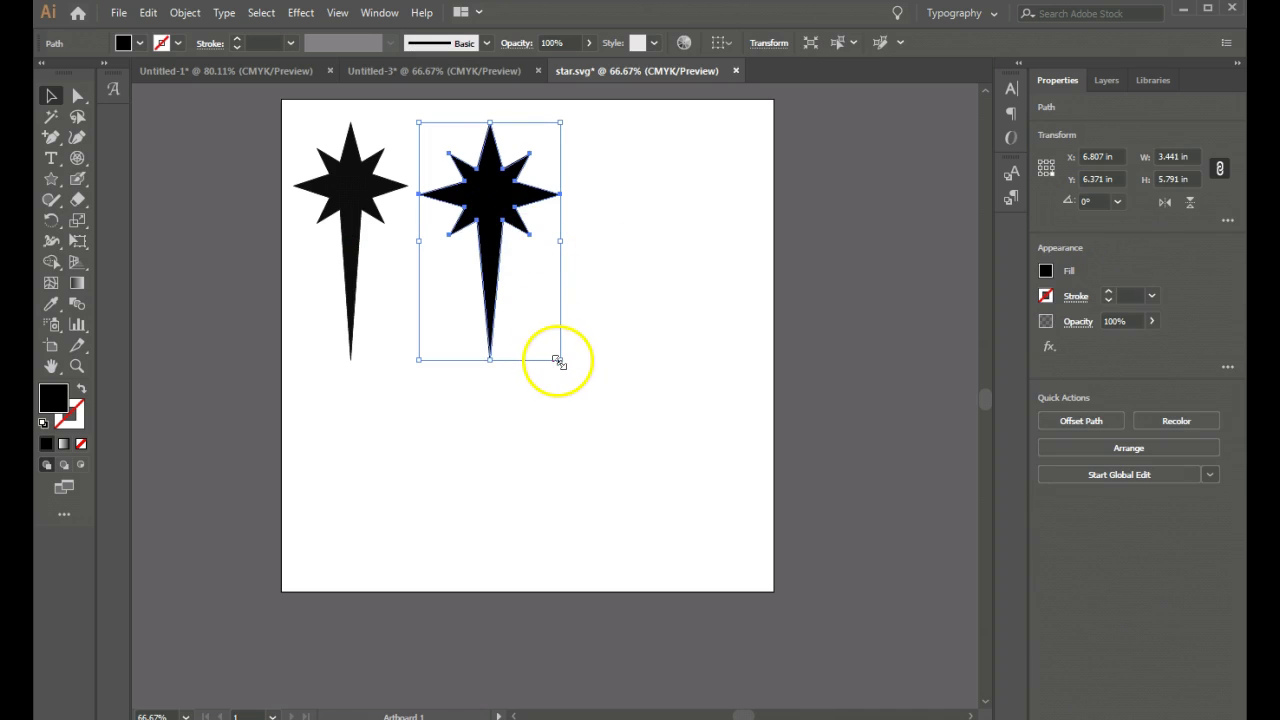
{"action": "left_click_drag", "start_coordinate": [563, 360], "coordinate": [527, 324]}
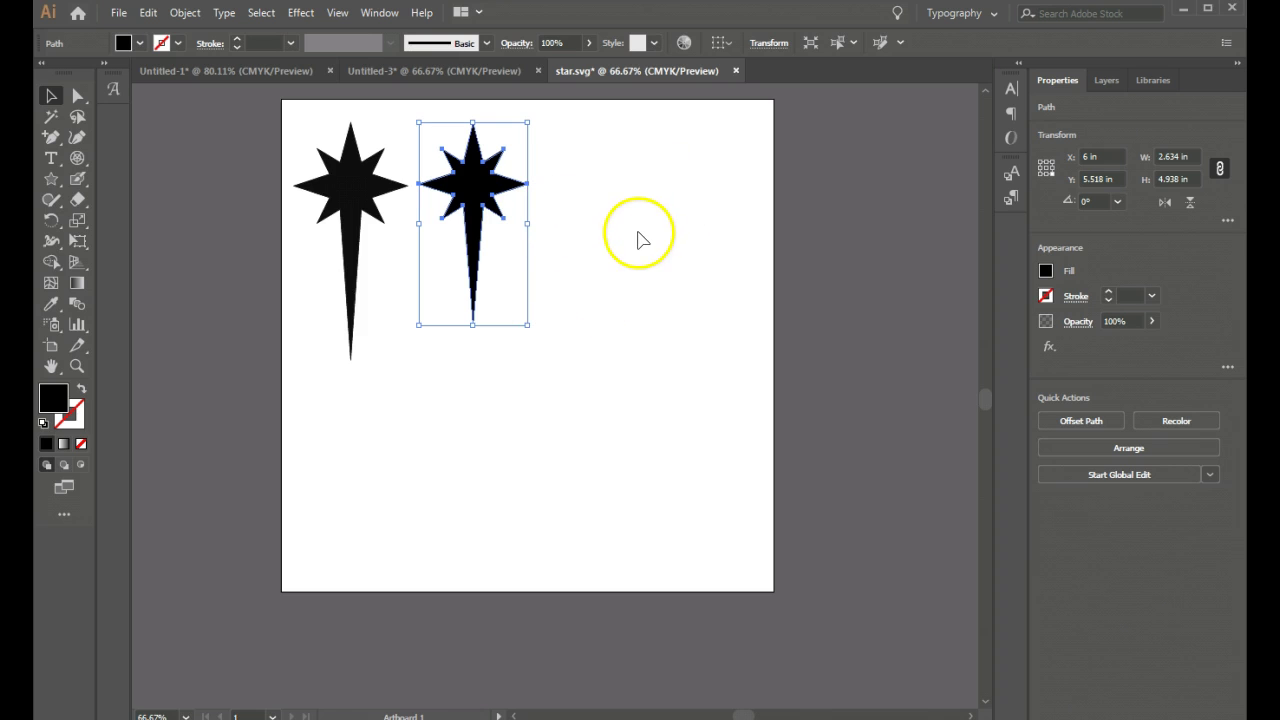
Step: Save the drawing as star.svg, replacing the existing file and accepting SVG 1.1 options
{"action": "left_click", "coordinate": [118, 14]}
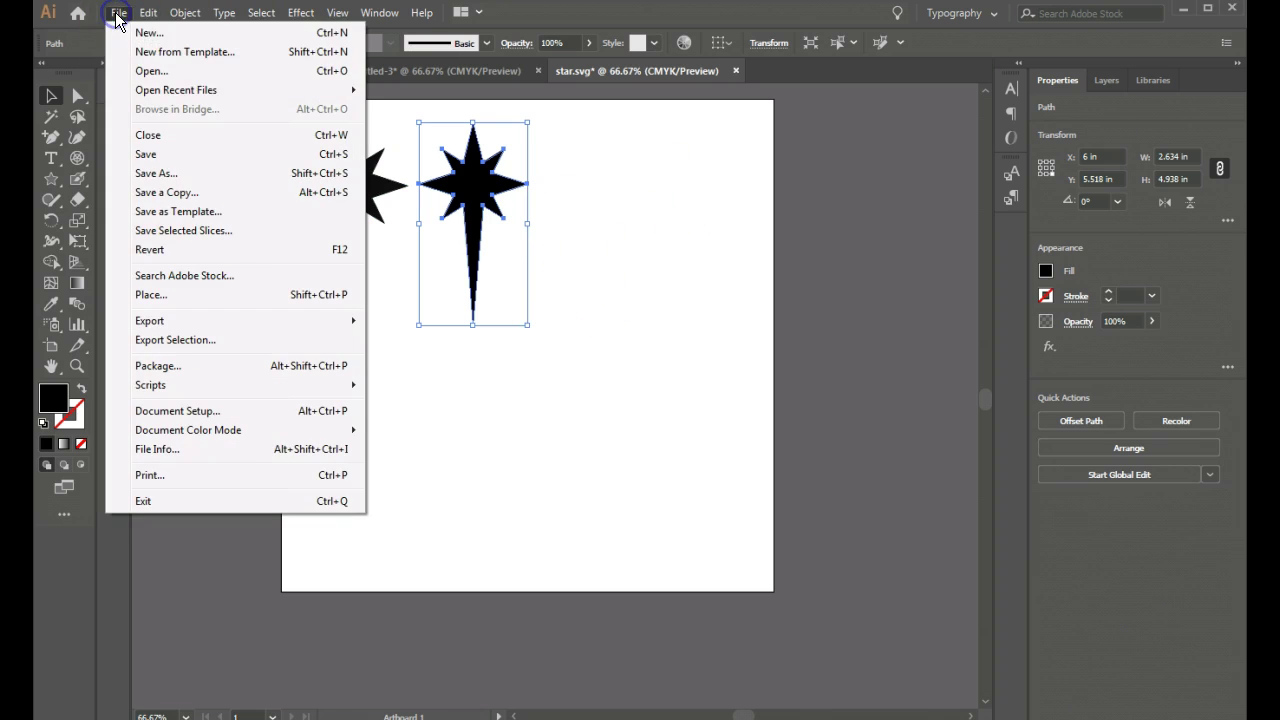
{"action": "left_click", "coordinate": [166, 176]}
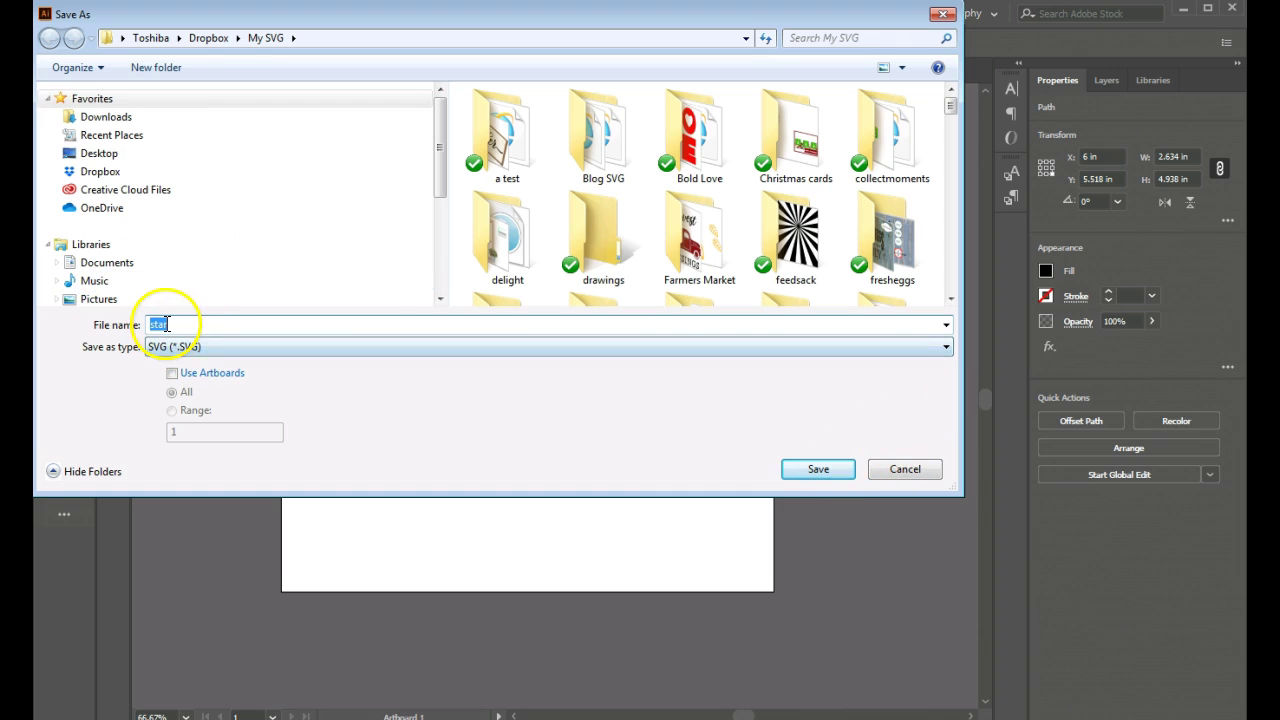
{"action": "left_click", "coordinate": [719, 473]}
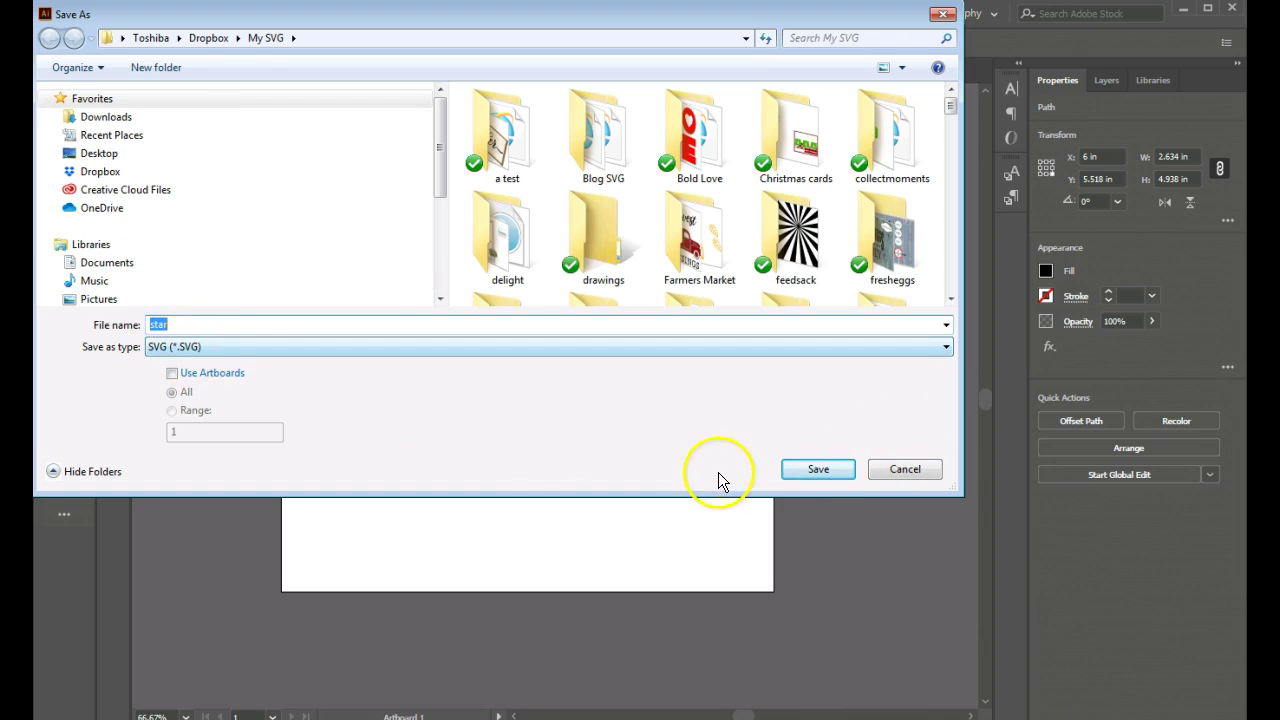
{"action": "left_click", "coordinate": [811, 464]}
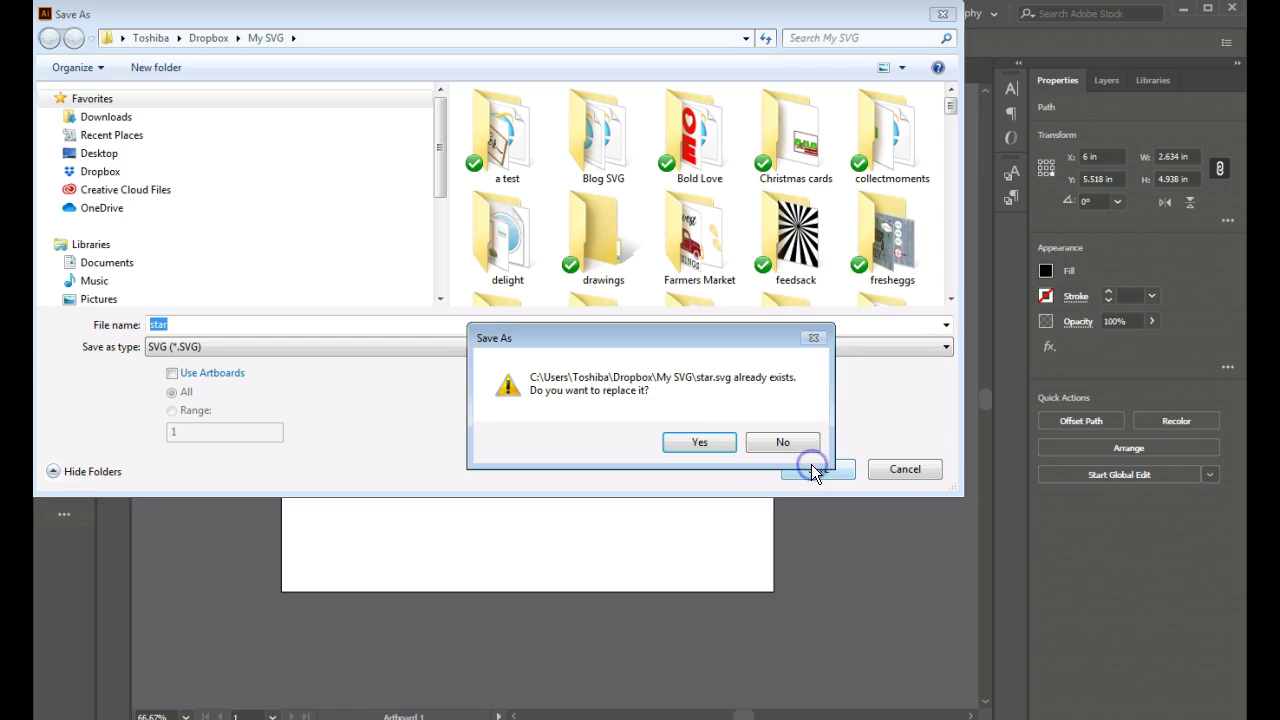
{"action": "left_click", "coordinate": [704, 448]}
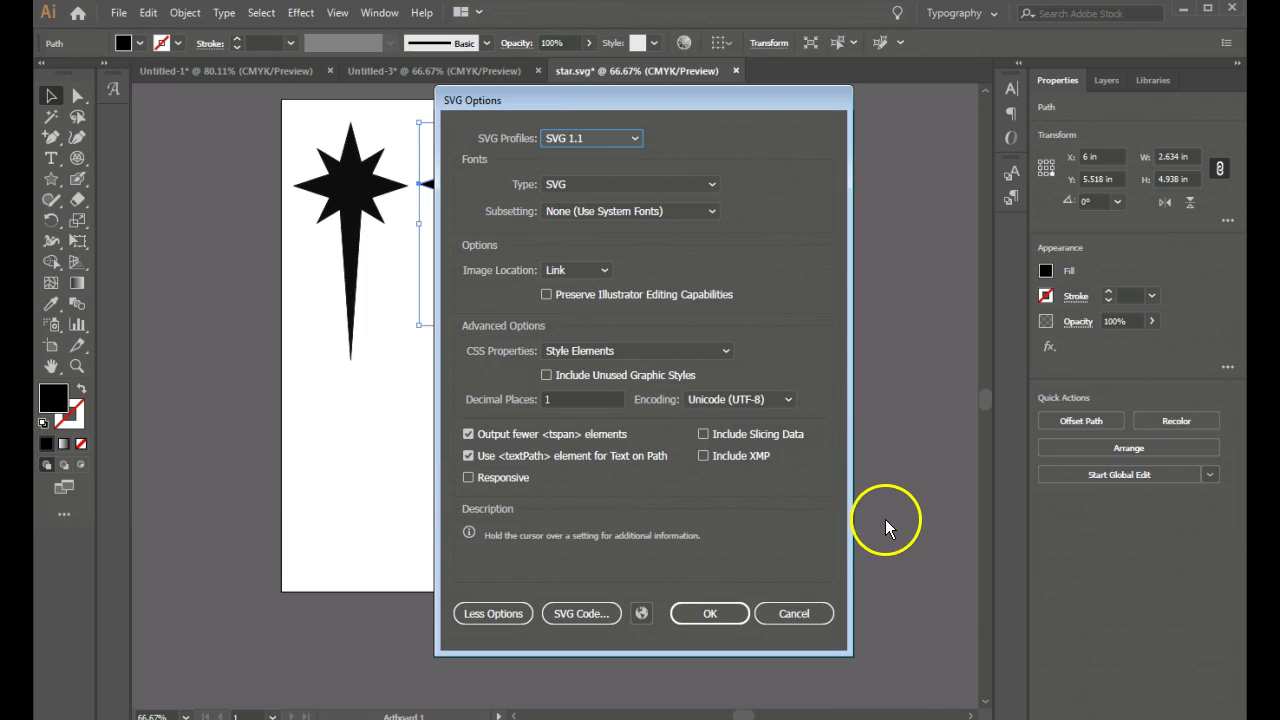
{"action": "left_click", "coordinate": [709, 614]}
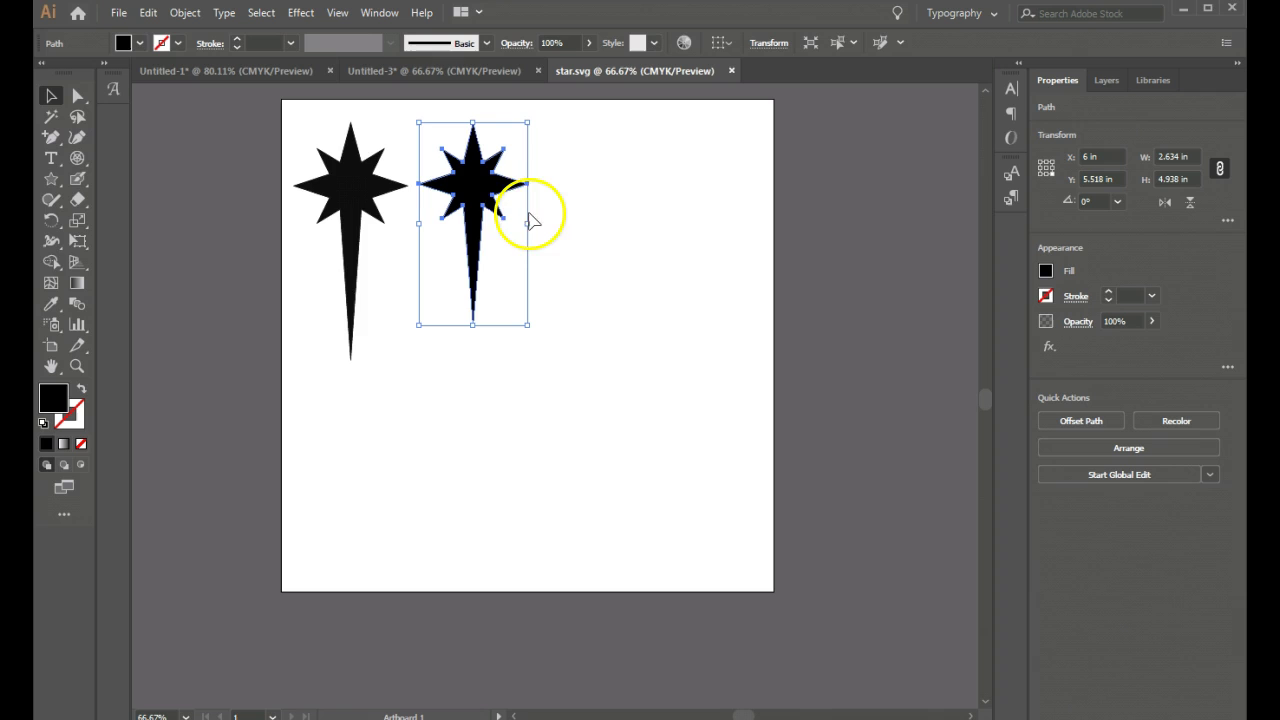
Step: Stretch the right star to 2.849 in wide, keeping its 4.938 in height, then deselect
{"action": "left_click_drag", "start_coordinate": [530, 221], "coordinate": [538, 222]}
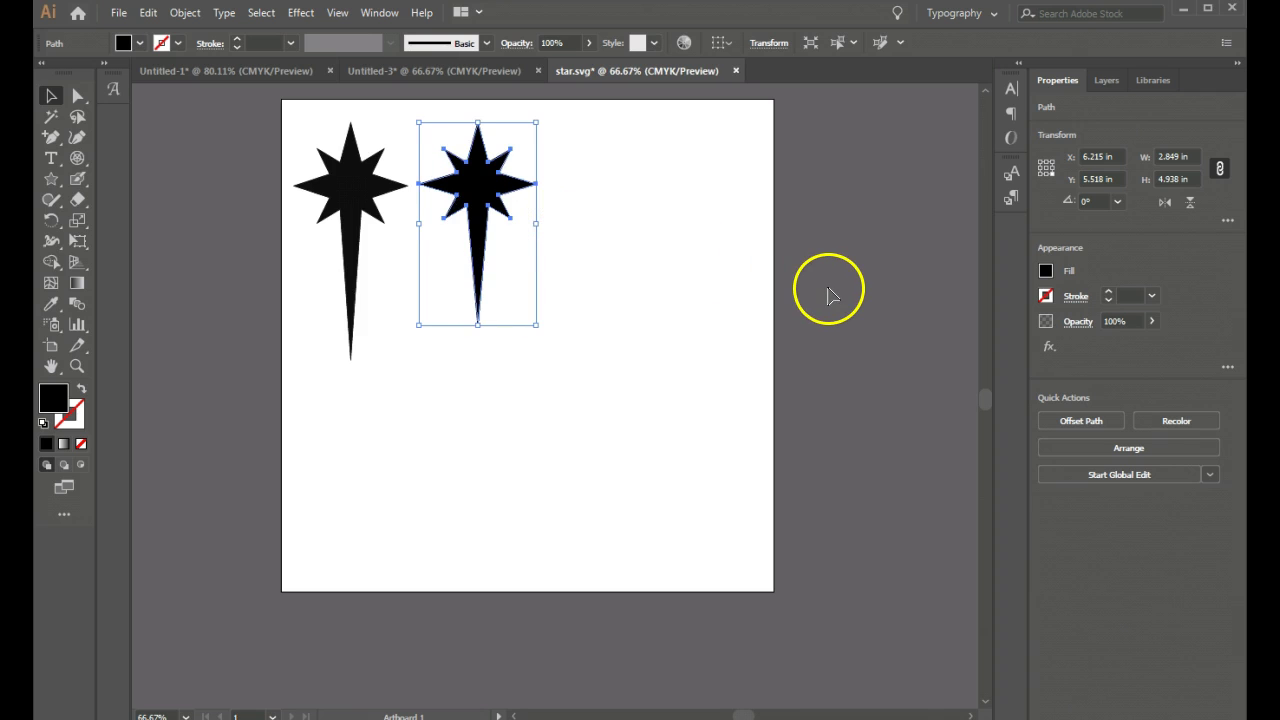
{"action": "left_click", "coordinate": [828, 294]}
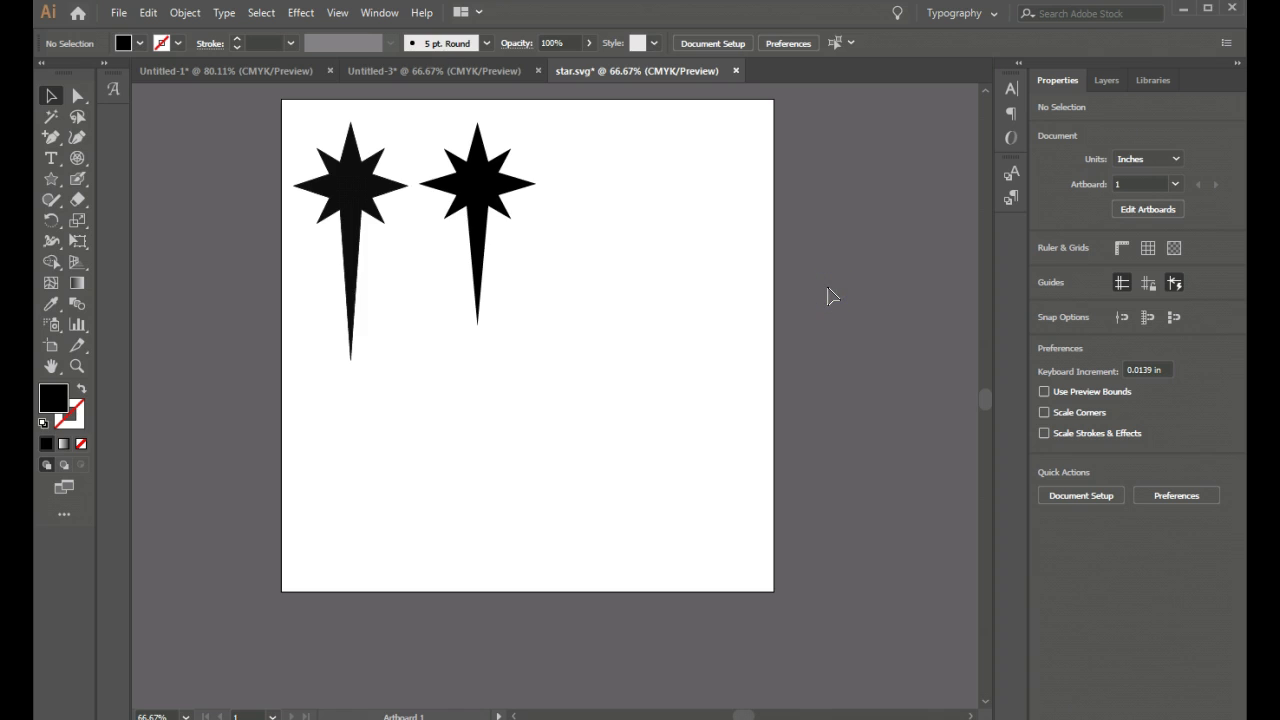